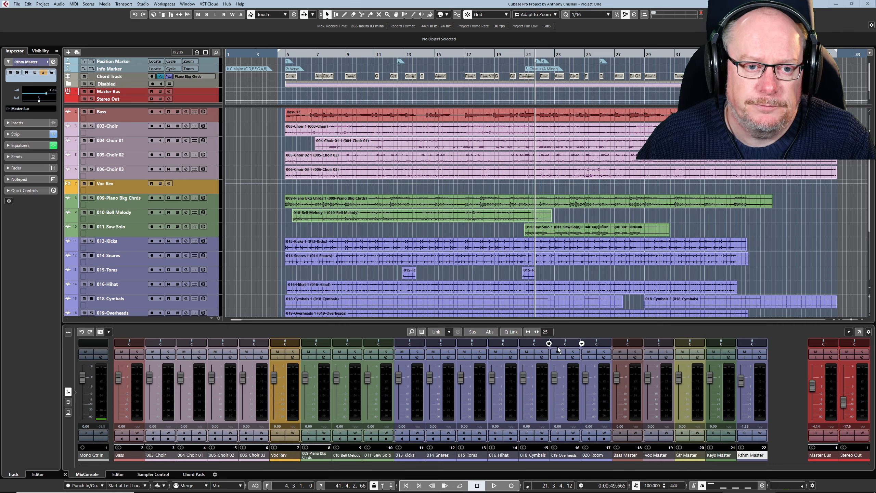
Mute the Bass Master, Voc Master, Gtr Master and Keys Master group tracks so that only the drum tracks sound.
{"action": "scroll", "coordinate": [141, 254], "scroll_direction": "down", "scroll_amount": 5}
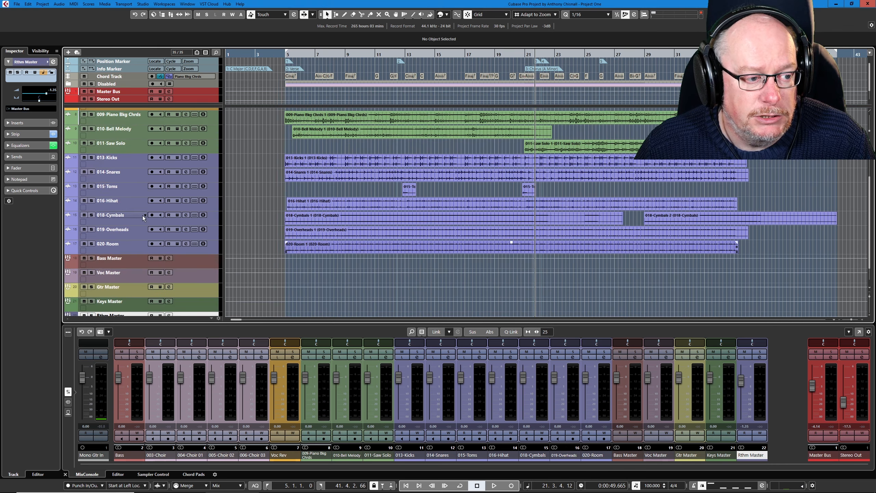
{"action": "scroll", "coordinate": [135, 221], "scroll_direction": "down", "scroll_amount": 2}
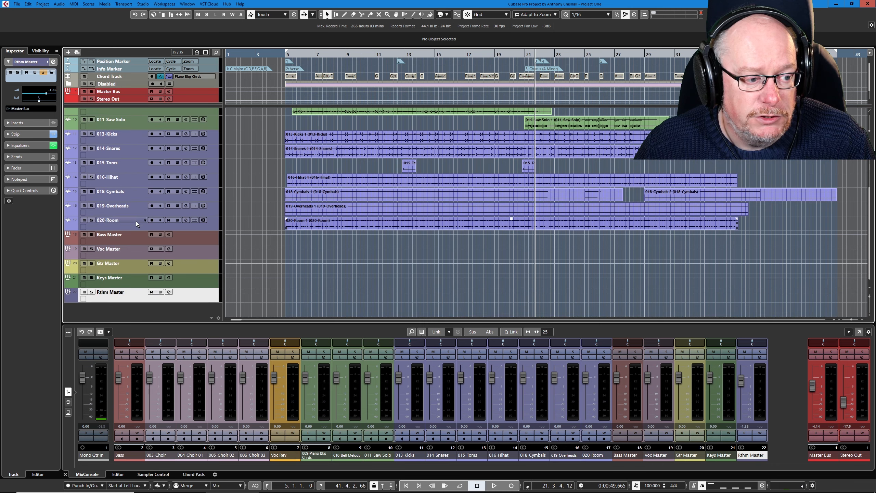
{"action": "left_click", "coordinate": [83, 234]}
{"action": "left_click", "coordinate": [84, 249]}
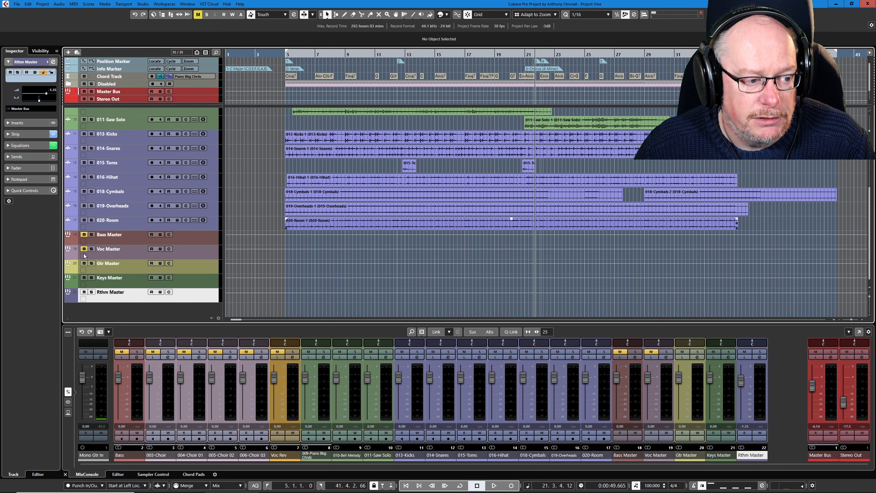
{"action": "left_click", "coordinate": [84, 263]}
{"action": "left_click", "coordinate": [83, 278]}
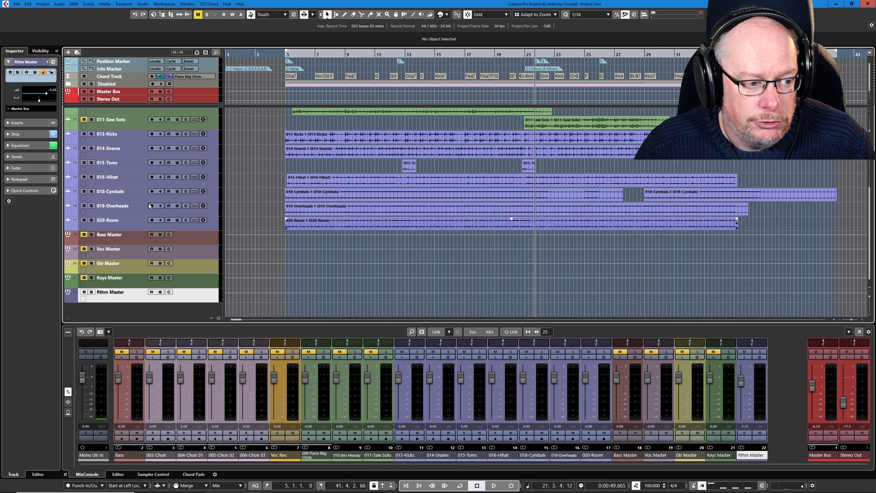
Play the drum mix from the left locator at bar 5 to check its levels, and stop playback.
{"action": "key", "text": "KP_1"}
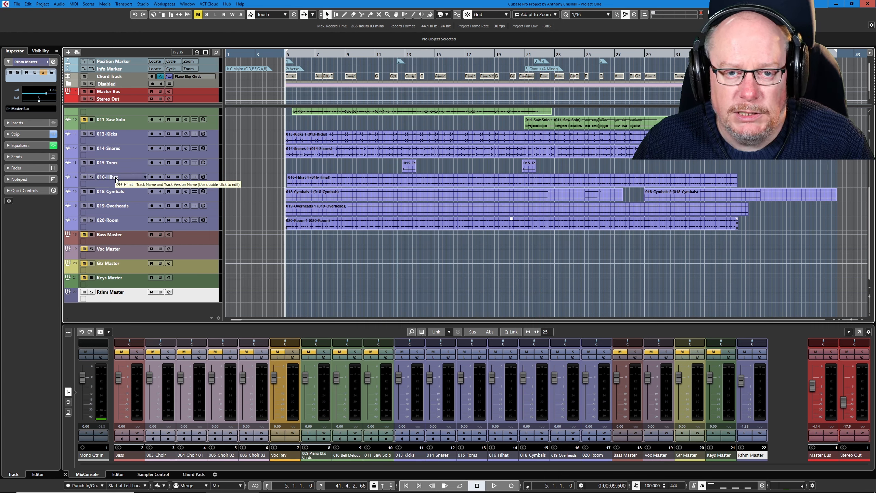
{"action": "key", "text": "space"}
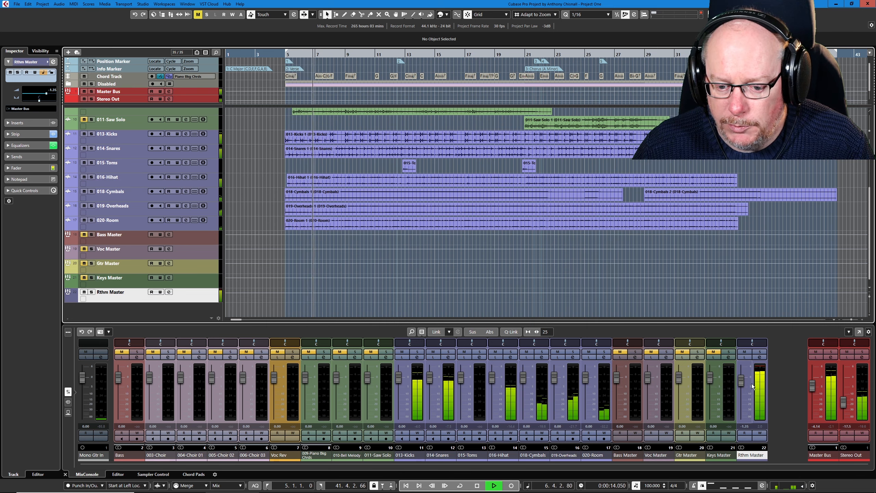
{"action": "key", "text": "space"}
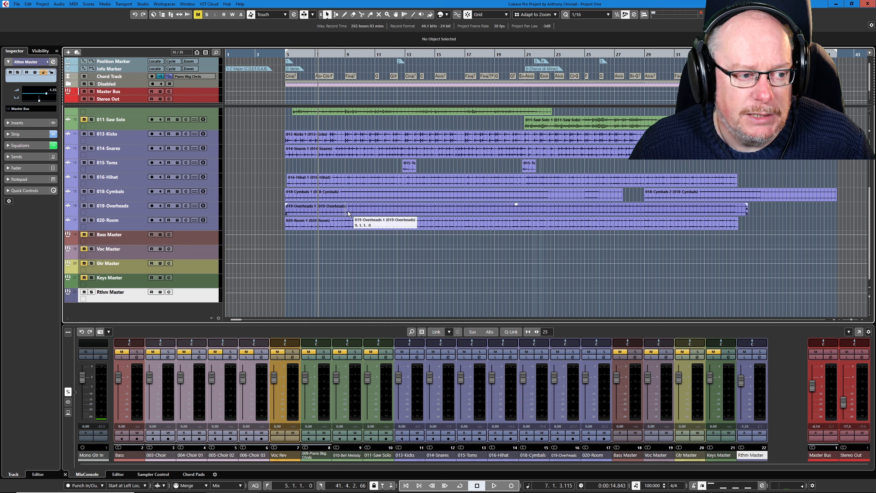
Solo the 013-Kicks track and, during playback, set the Stereo Out fader to -10.6 dB and the kick fader to -2.73 dB.
{"action": "left_click", "coordinate": [92, 134]}
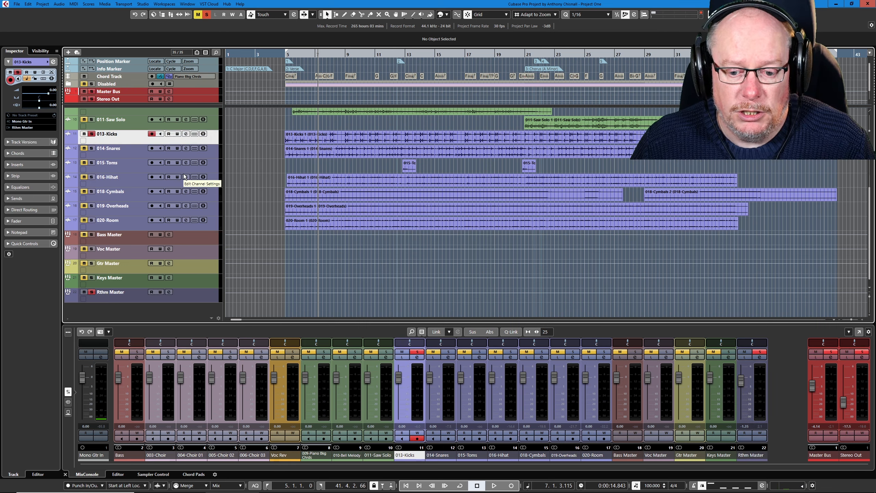
{"action": "key", "text": "space"}
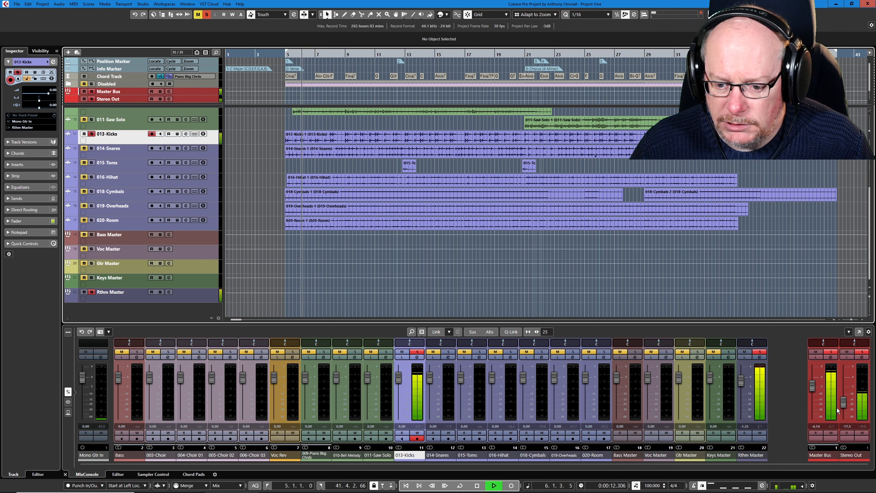
{"action": "left_click_drag", "start_coordinate": [844, 407], "coordinate": [839, 397]}
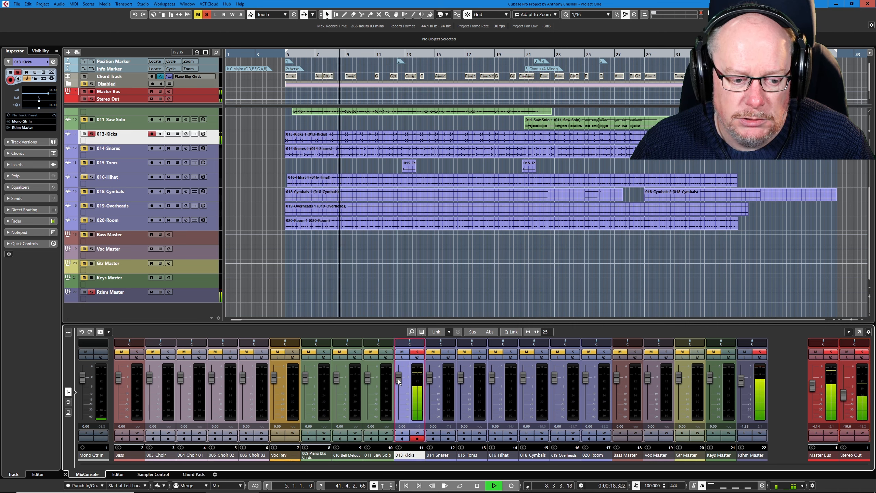
{"action": "left_click_drag", "start_coordinate": [399, 379], "coordinate": [398, 385]}
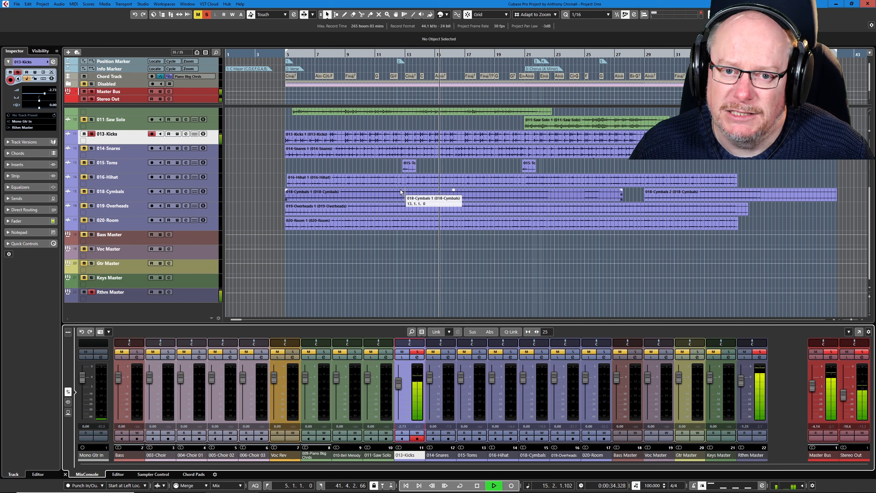
Stop playback, turn on cycle mode for bars 5 to 9, and return the cursor to the left locator.
{"action": "key", "text": "space"}
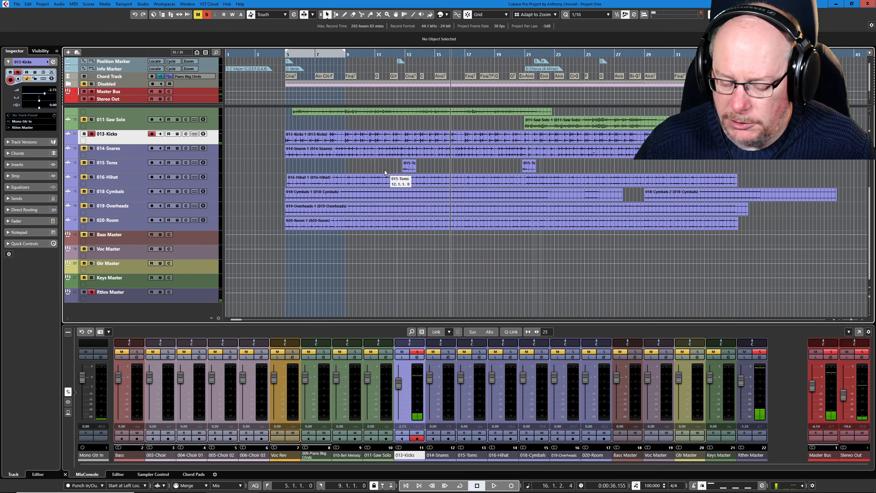
{"action": "key", "text": "KP_Divide"}
{"action": "key", "text": "KP_1"}
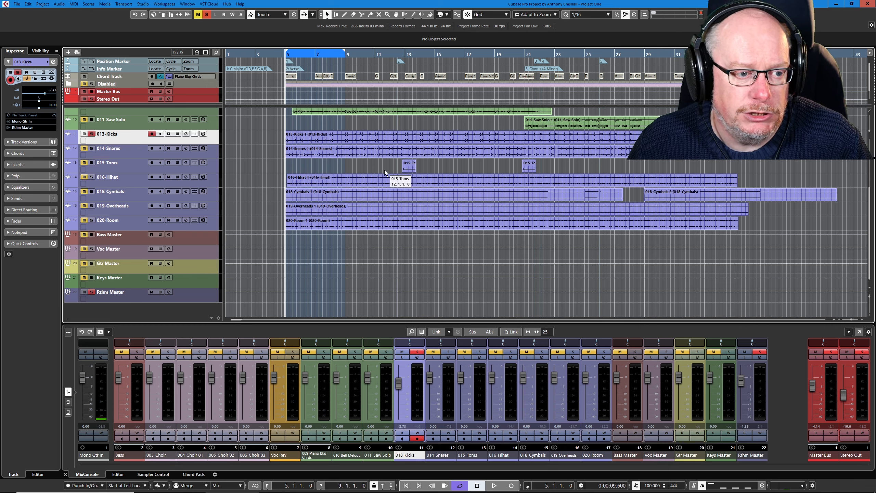
Insert the Steinberg Gate plug-in in the first insert slot of the 013-Kicks channel and close the channel settings.
{"action": "left_click", "coordinate": [185, 134]}
{"action": "left_click", "coordinate": [274, 170]}
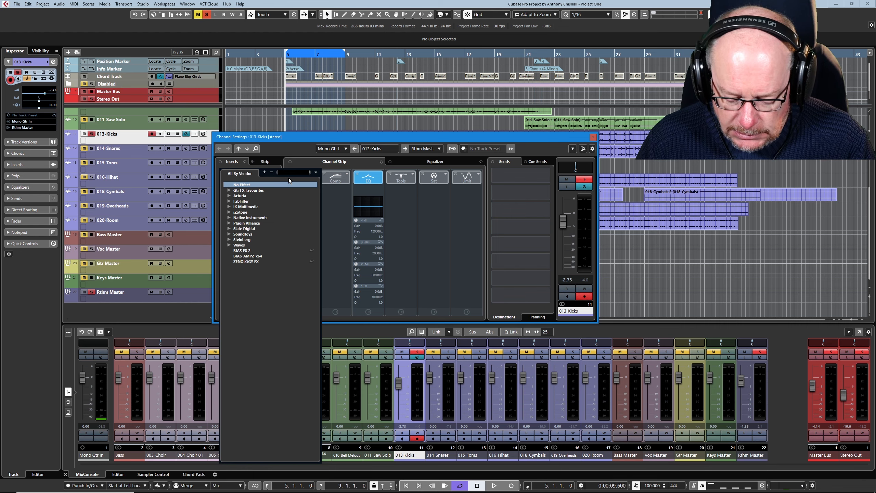
{"action": "type", "text": "gate"}
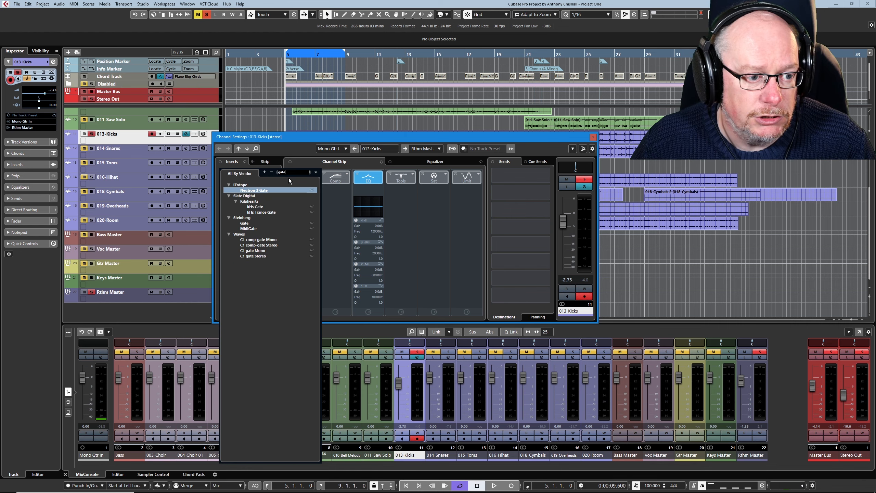
{"action": "left_click", "coordinate": [247, 224]}
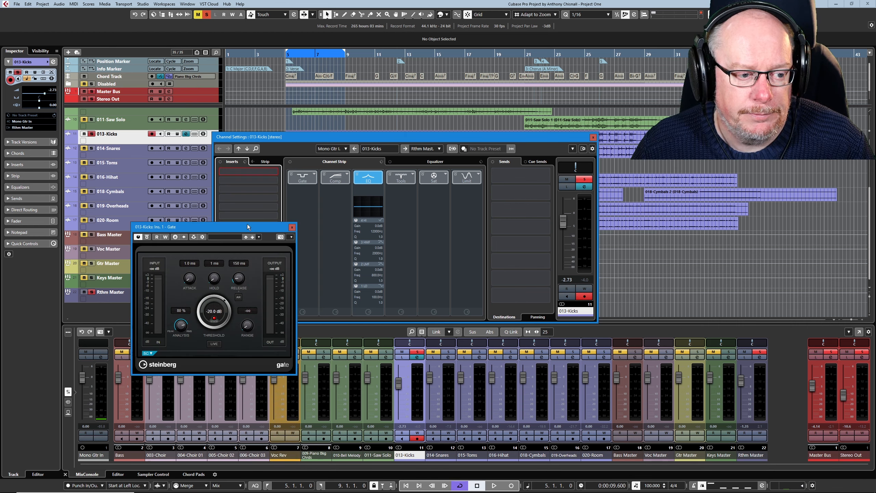
{"action": "left_click", "coordinate": [593, 137]}
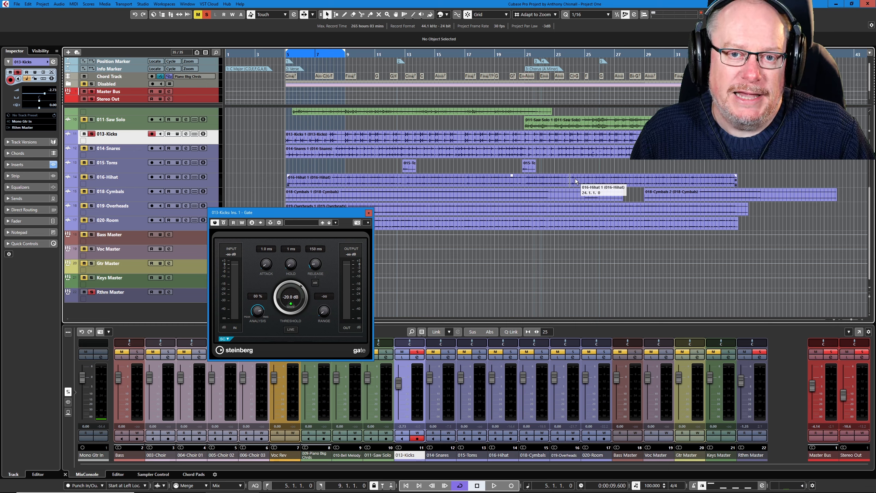
Load the Isolate Bd 1 preset into the kick channel's Gate plug-in.
{"action": "left_click", "coordinate": [303, 224]}
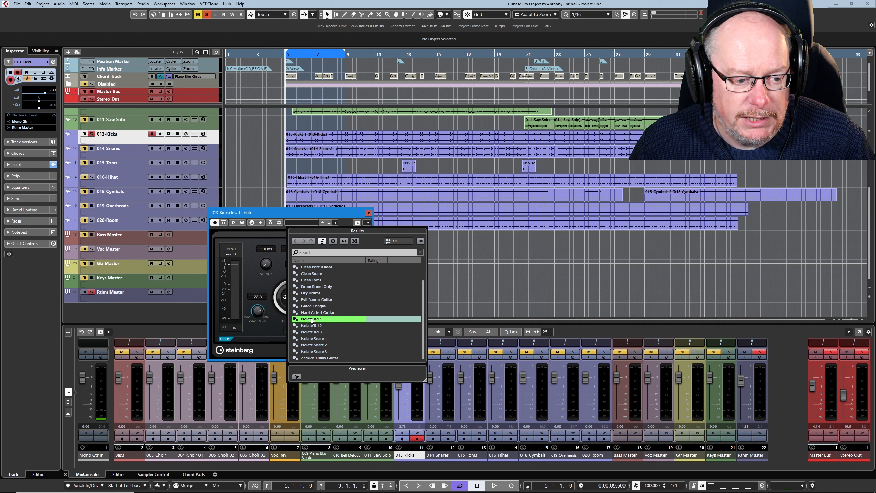
{"action": "double_click", "coordinate": [328, 320]}
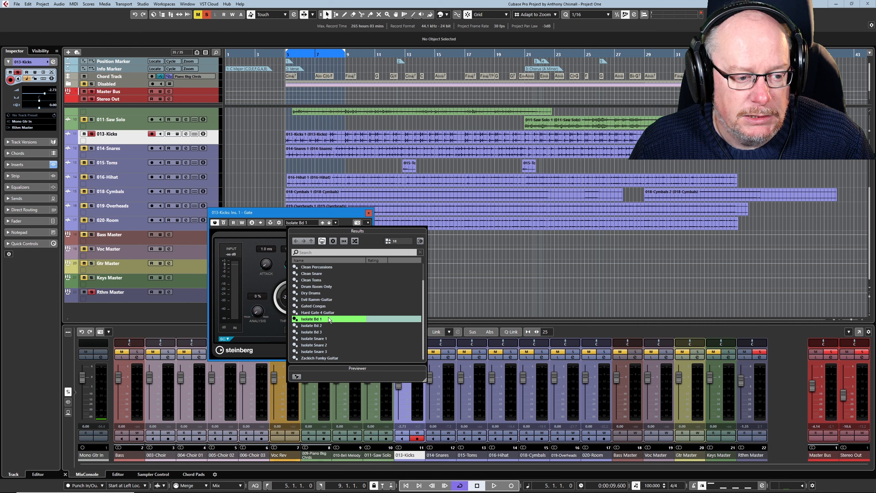
{"action": "left_click", "coordinate": [319, 211]}
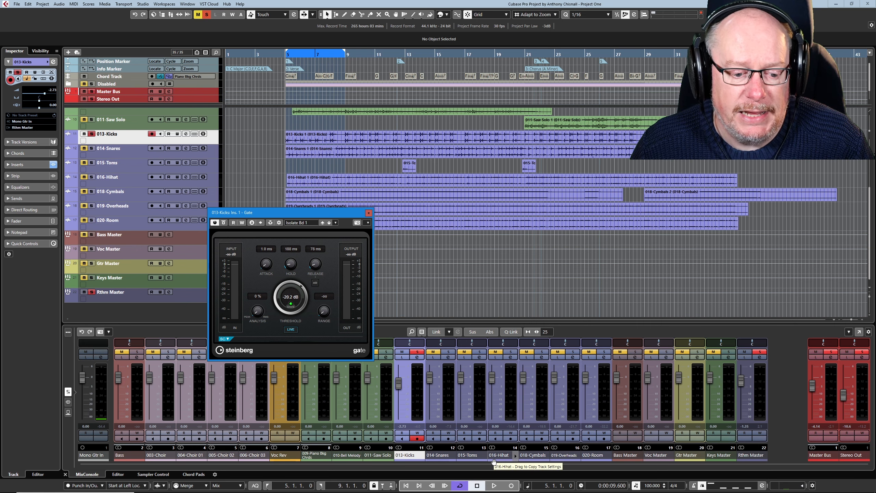
Play the cycled kick section and raise the Stereo Out fader to -6.72 dB.
{"action": "left_click", "coordinate": [494, 485]}
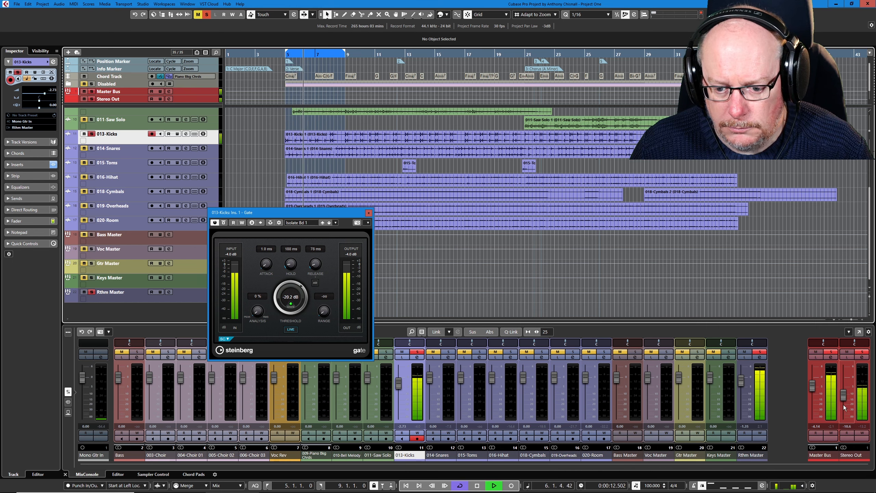
{"action": "left_click_drag", "start_coordinate": [843, 404], "coordinate": [844, 392]}
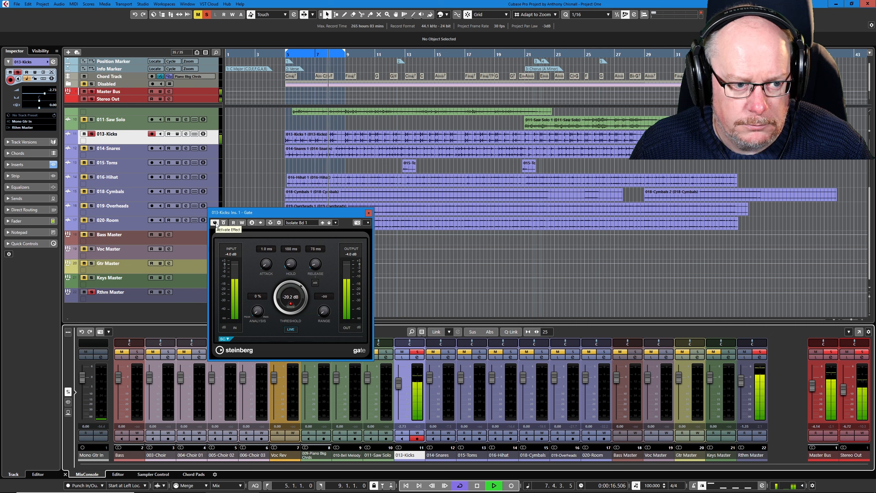
Compare the kick with the Gate bypassed and active, load the Isolate Bd 2 preset, and stop playback.
{"action": "left_click", "coordinate": [265, 265]}
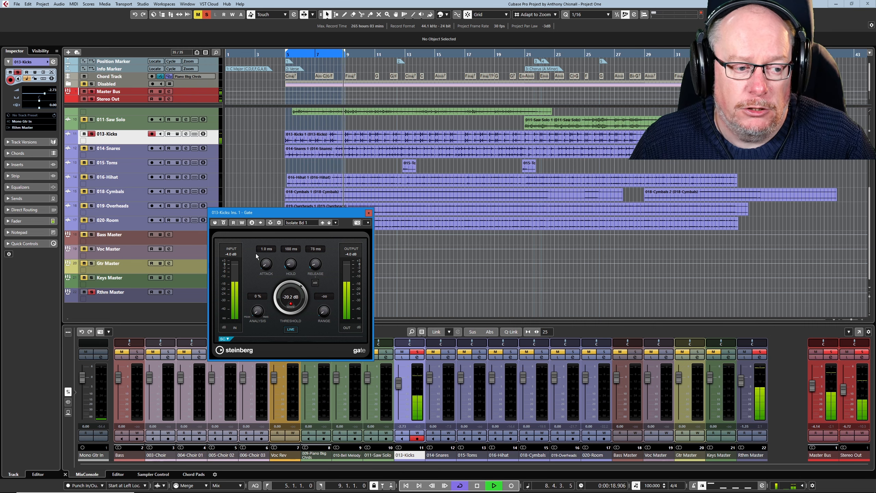
{"action": "left_click", "coordinate": [215, 223]}
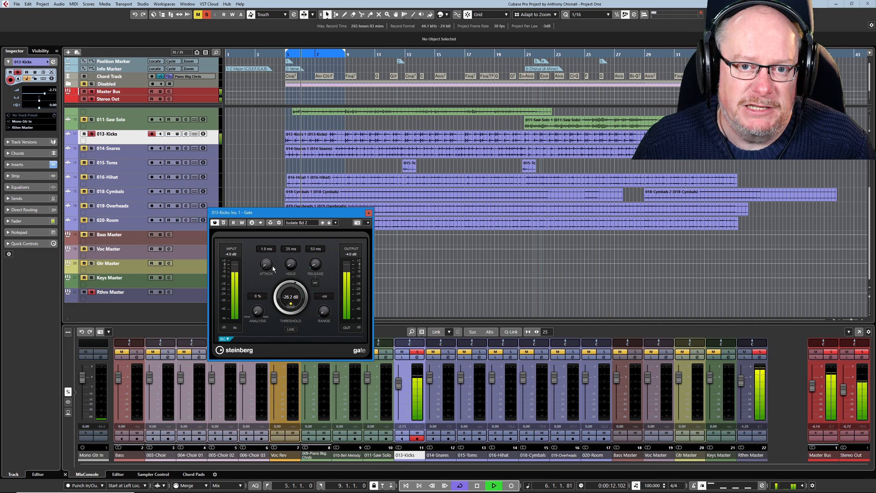
{"action": "key", "text": "space"}
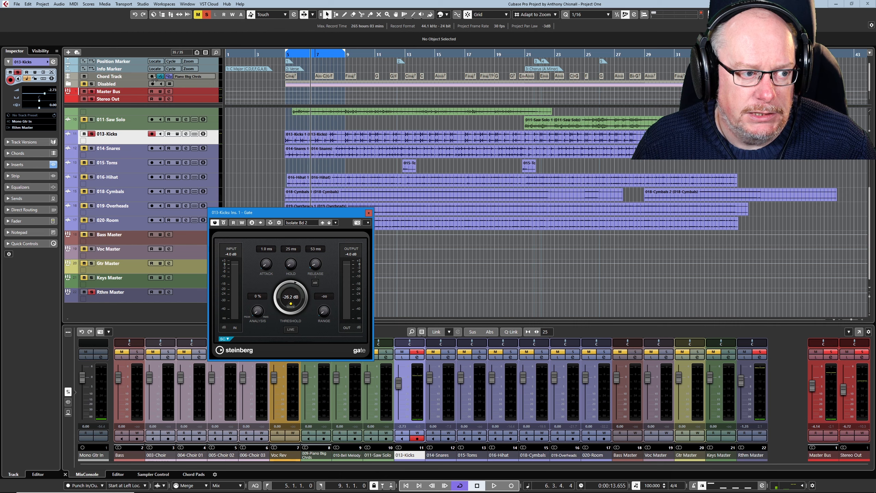
Move the Brickwall Limiter on the Stereo Out channel from the first insert slot to slot 15, and check its editor.
{"action": "left_click", "coordinate": [169, 98]}
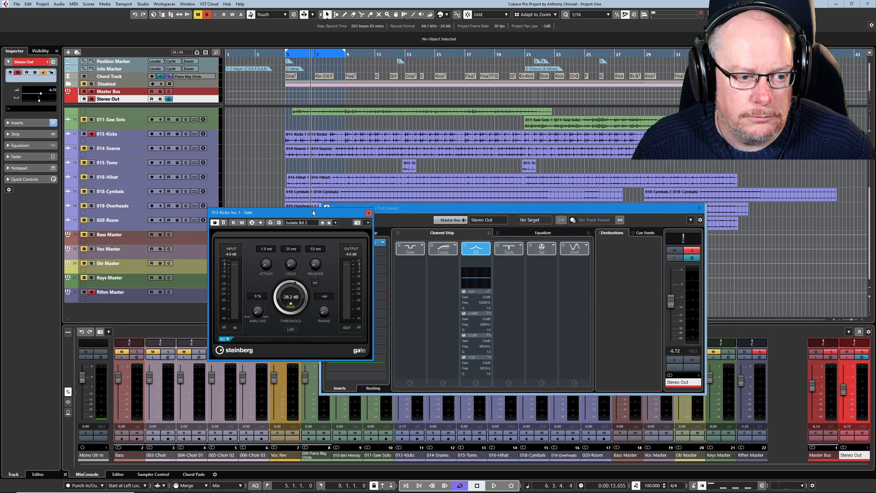
{"action": "left_click_drag", "start_coordinate": [312, 210], "coordinate": [254, 205]}
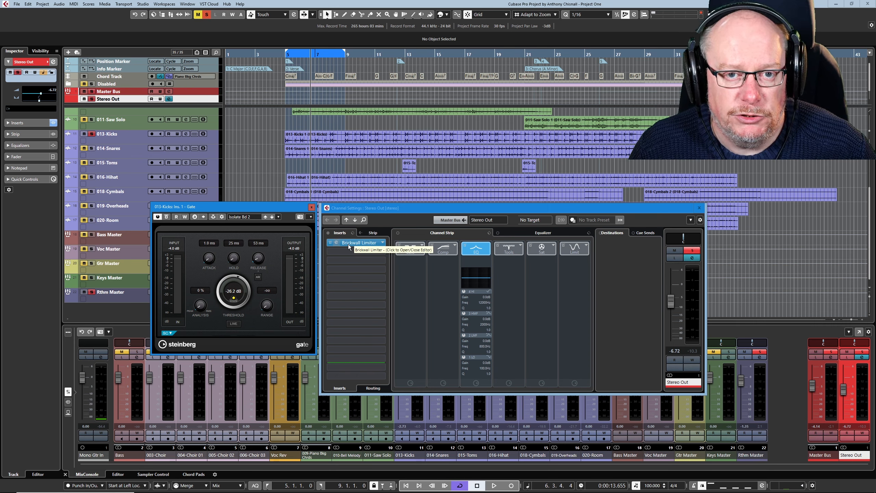
{"action": "left_click_drag", "start_coordinate": [348, 243], "coordinate": [356, 368]}
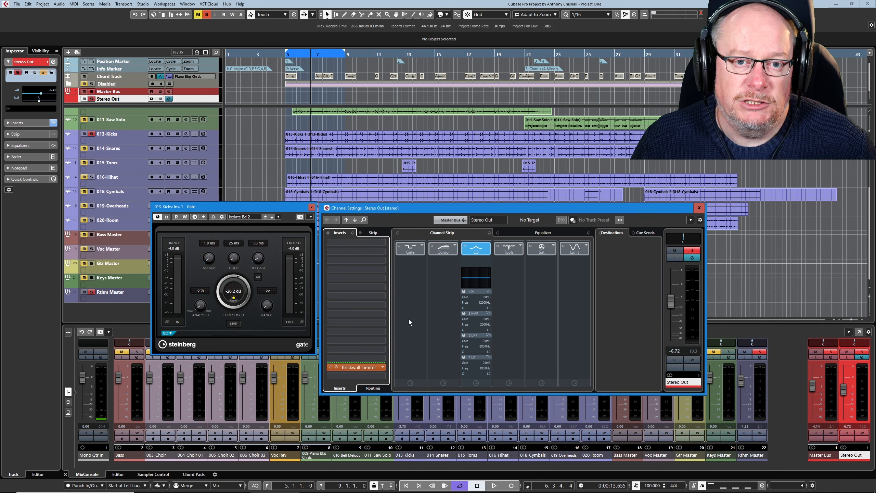
{"action": "left_click", "coordinate": [367, 367]}
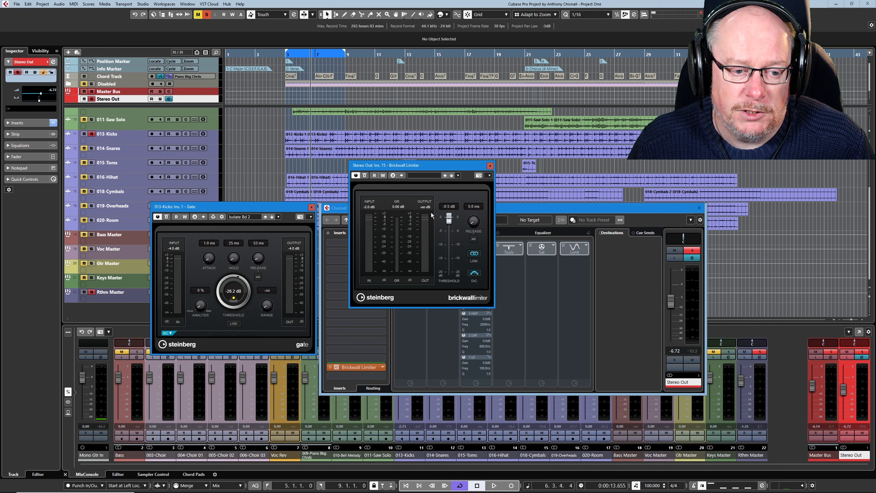
{"action": "left_click", "coordinate": [490, 166]}
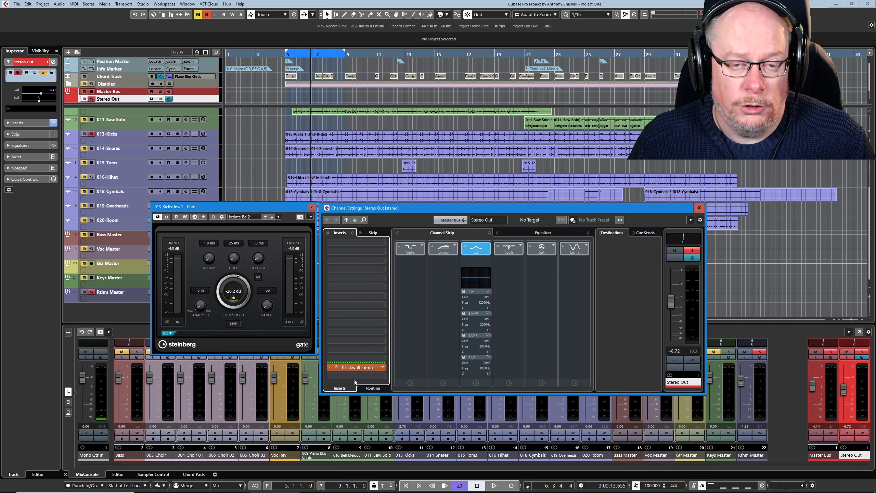
Insert the Steinberg SuperVision plug-in in the first insert slot of the Stereo Out channel.
{"action": "left_click", "coordinate": [380, 246]}
{"action": "type", "text": "super"}
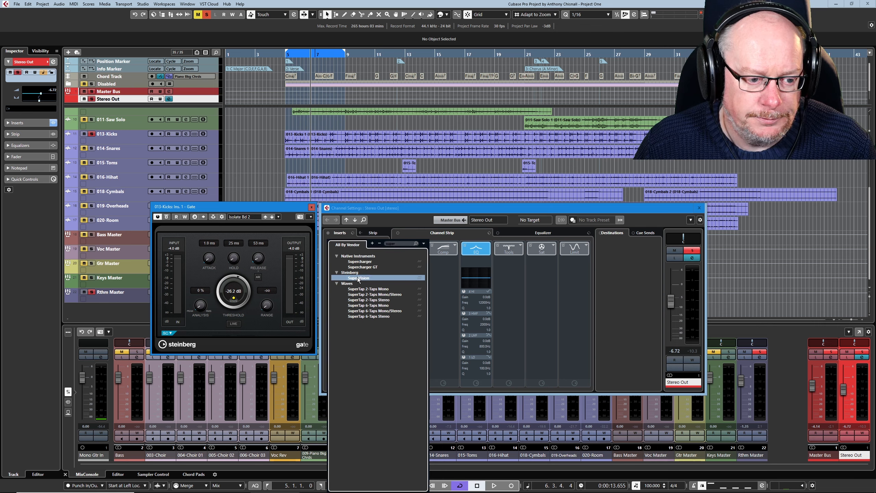
{"action": "left_click", "coordinate": [358, 277]}
Set SuperVision to the Spectrum Curve module with the Mixdown channel, and open its module settings.
{"action": "left_click", "coordinate": [400, 239]}
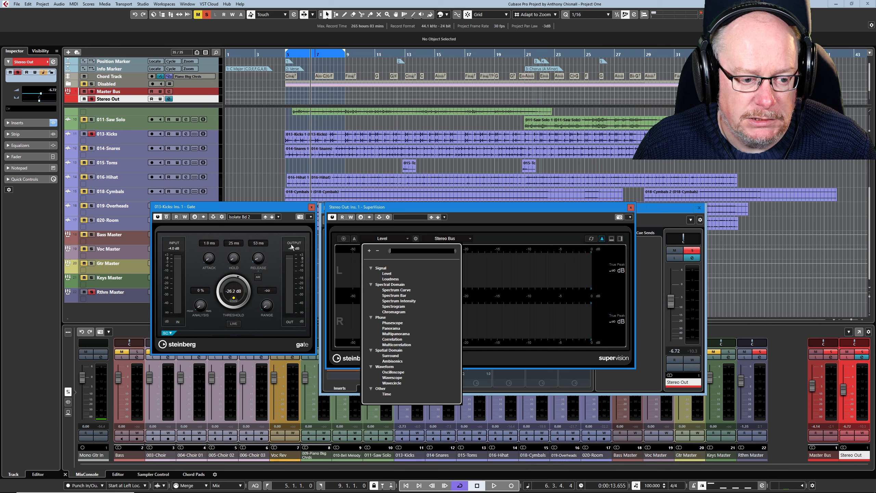
{"action": "left_click", "coordinate": [394, 290]}
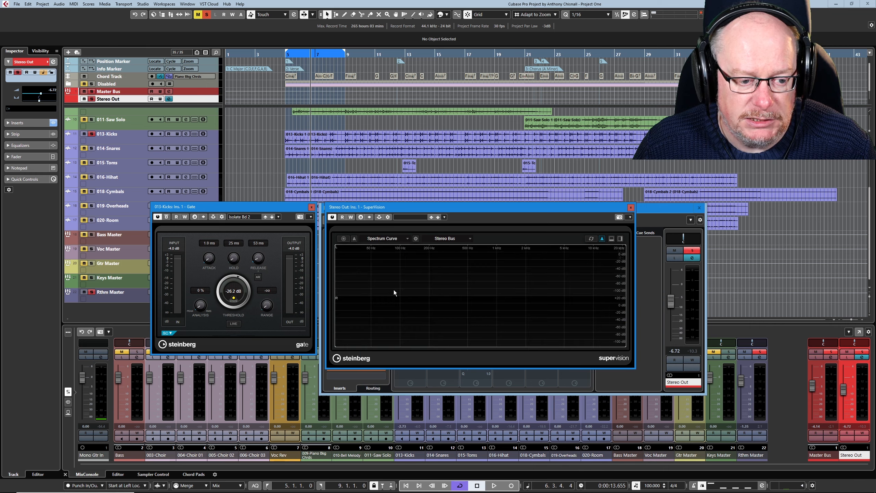
{"action": "left_click", "coordinate": [464, 238]}
{"action": "left_click", "coordinate": [448, 268]}
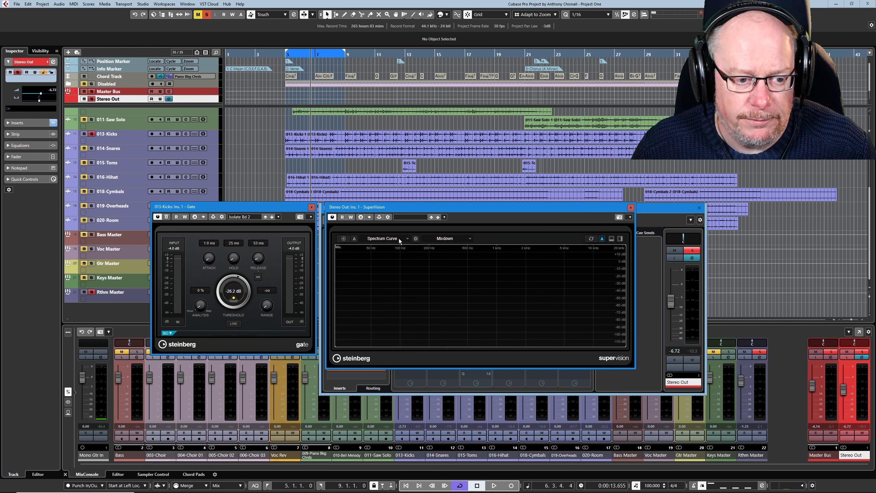
{"action": "left_click", "coordinate": [416, 238]}
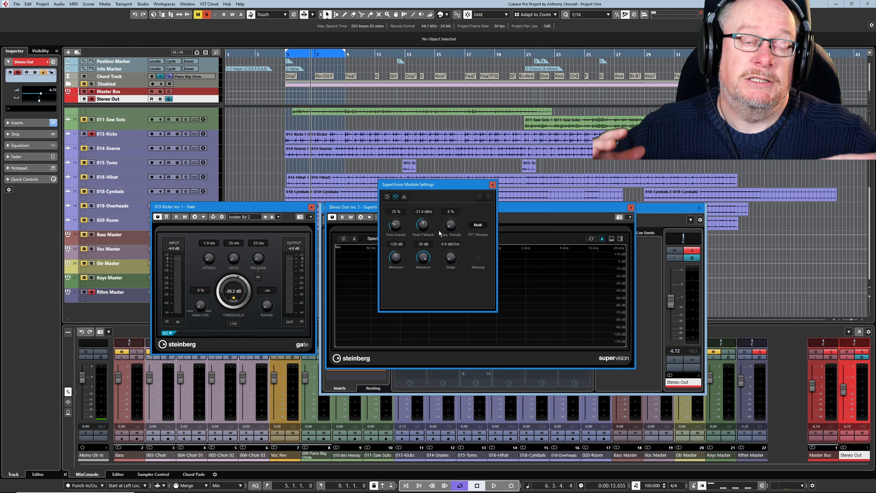
Play back the kick and compare its spectrum curve in SuperVision with the Gate active and bypassed.
{"action": "left_click", "coordinate": [510, 209]}
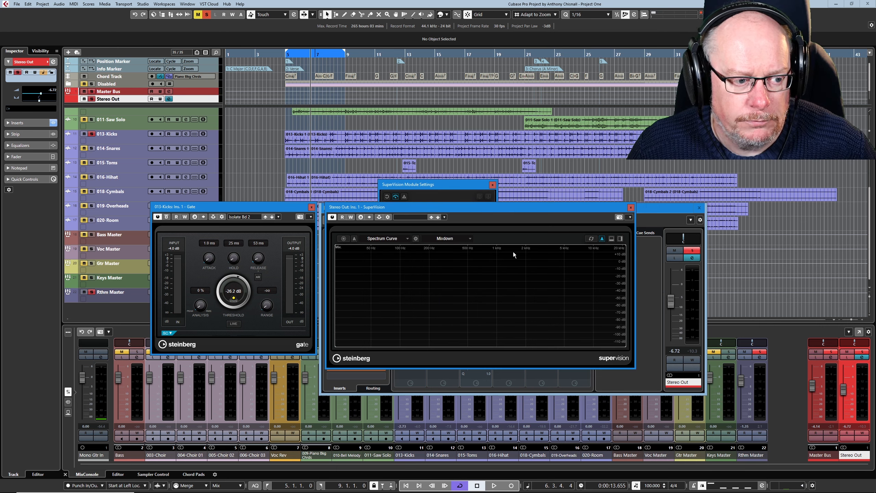
{"action": "left_click", "coordinate": [493, 485]}
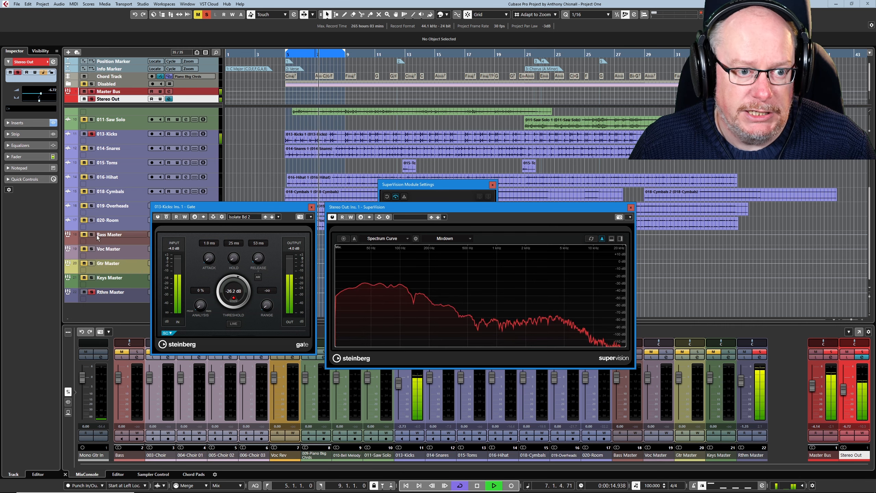
{"action": "left_click", "coordinate": [157, 216]}
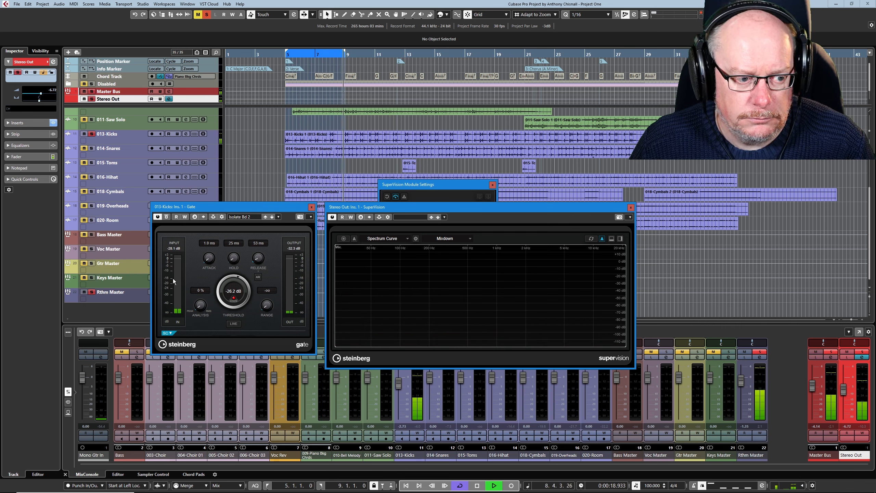
Set the Gate's hold to 375 ms and release to 113 ms, and expand its side-chain section before stopping playback.
{"action": "scroll", "coordinate": [234, 260], "scroll_direction": "up", "scroll_amount": 4}
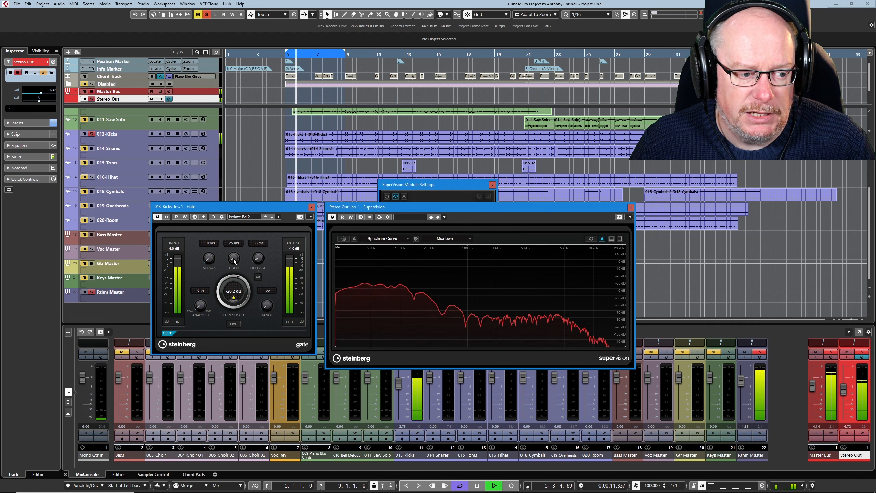
{"action": "scroll", "coordinate": [235, 258], "scroll_direction": "up", "scroll_amount": 10}
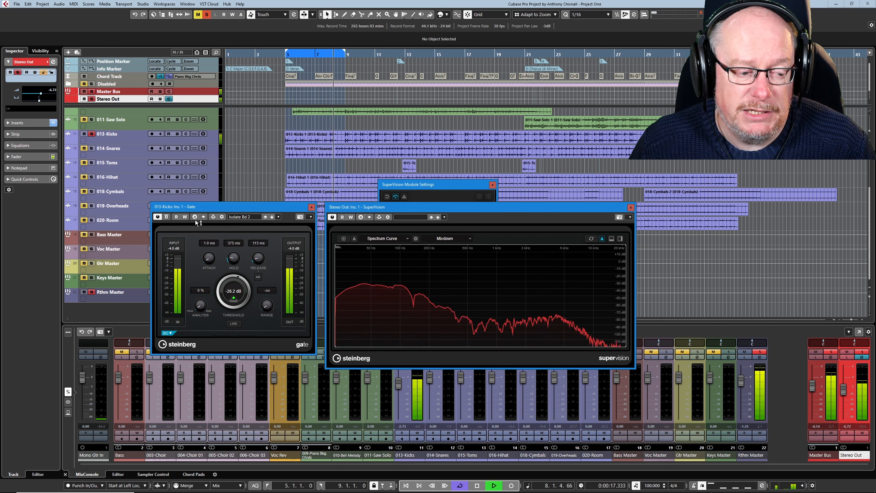
{"action": "left_click", "coordinate": [166, 334]}
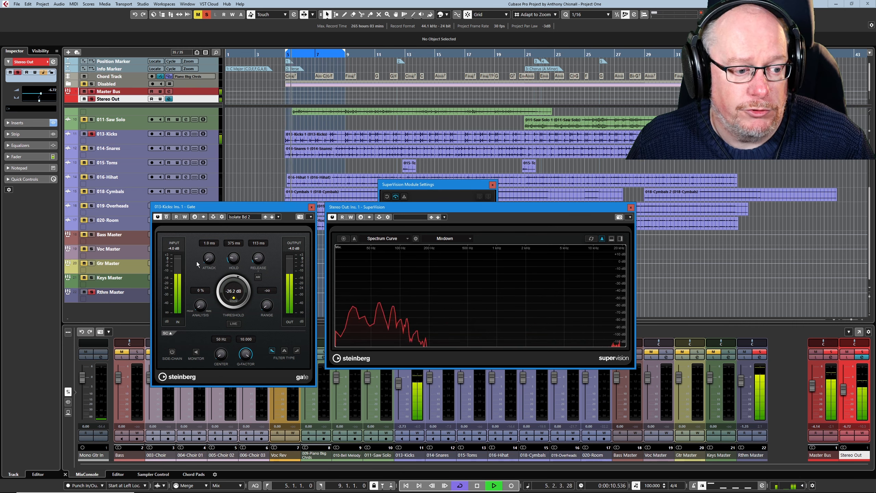
{"action": "key", "text": "space"}
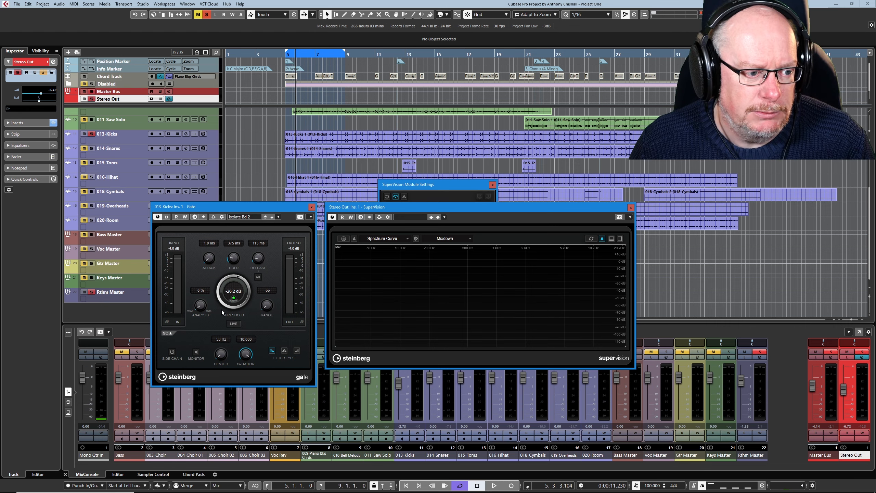
Close the Gate and SuperVision editors and take the 013-Kicks track out of solo.
{"action": "left_click", "coordinate": [312, 207]}
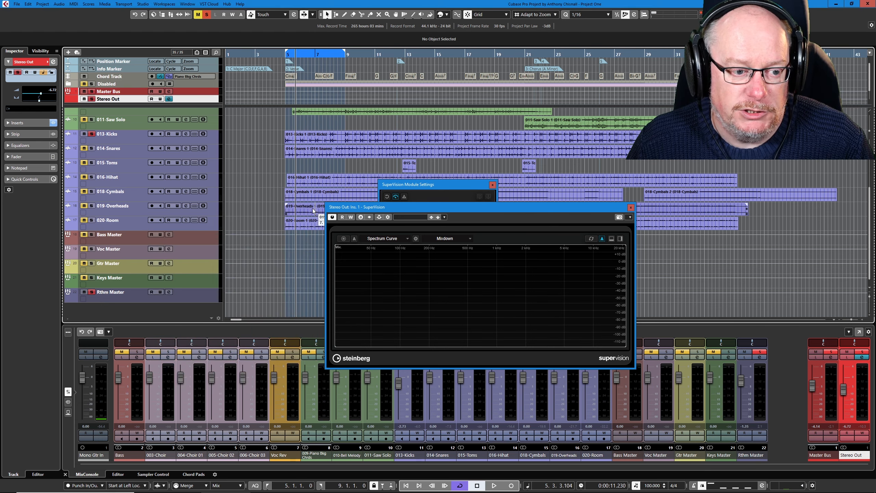
{"action": "left_click", "coordinate": [631, 208]}
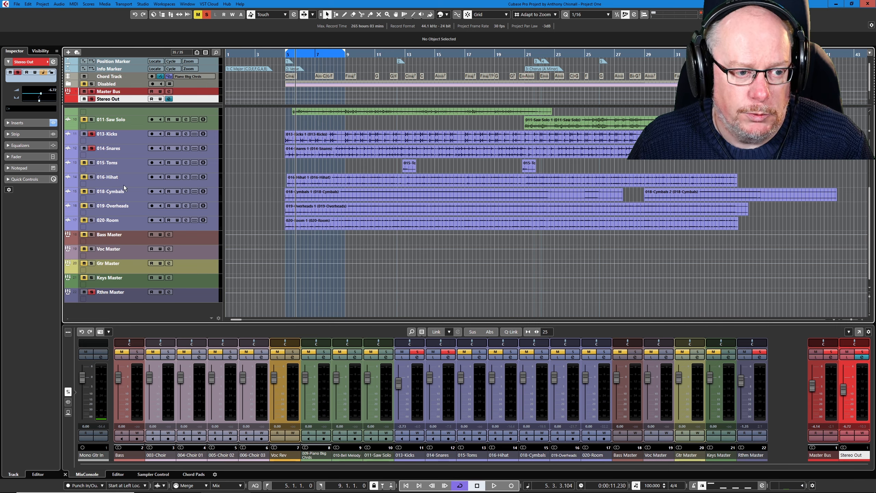
{"action": "left_click", "coordinate": [85, 133]}
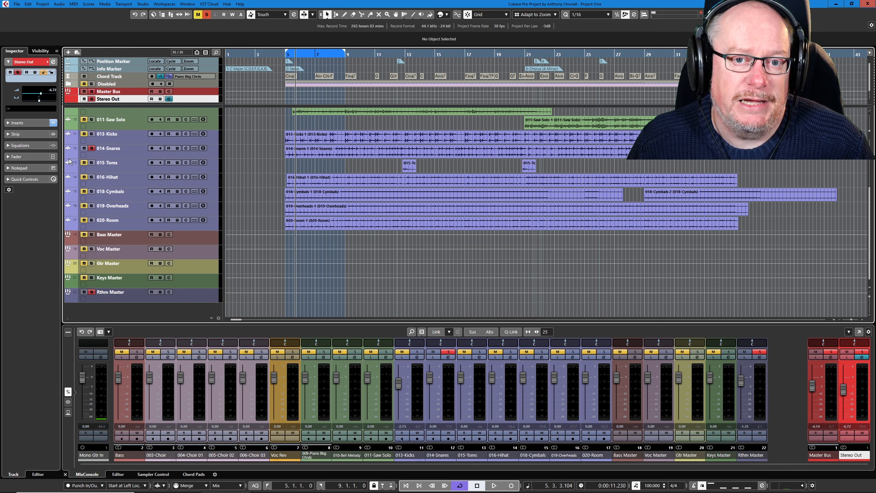
Lower the 014-Snares fader to -2.54 dB while the soloed snares play, and stop playback.
{"action": "key", "text": "space"}
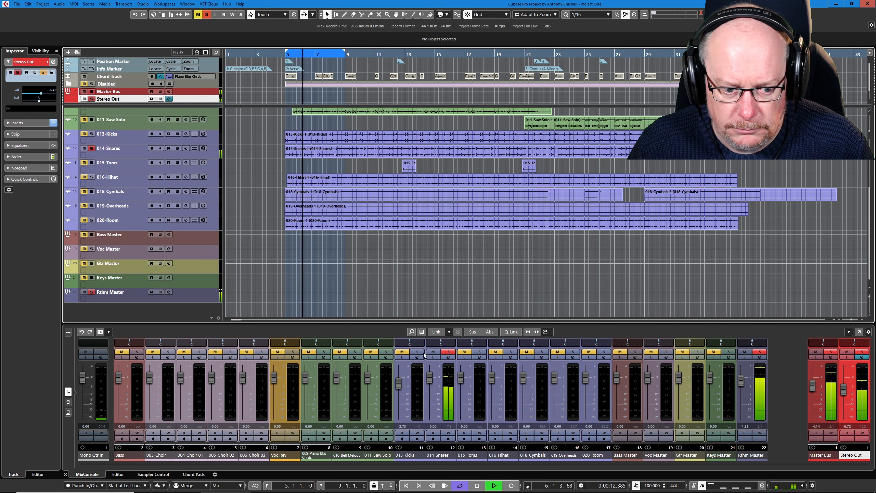
{"action": "left_click_drag", "start_coordinate": [431, 379], "coordinate": [430, 385]}
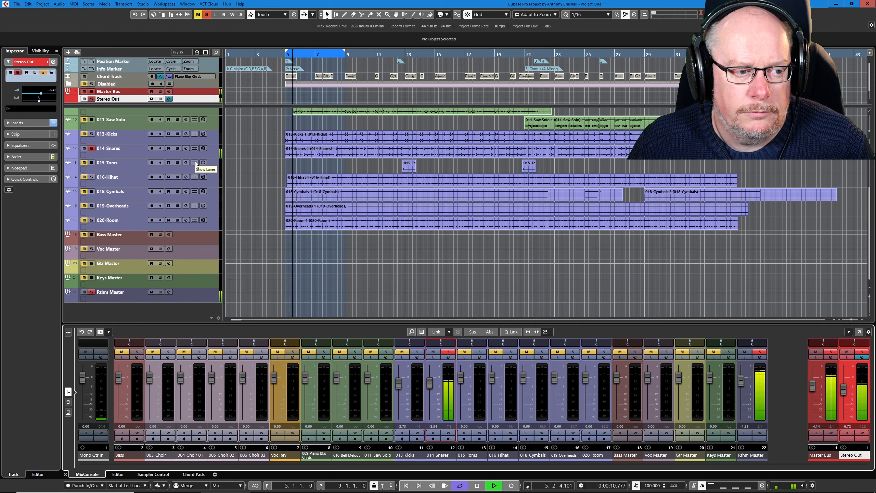
{"action": "key", "text": "space"}
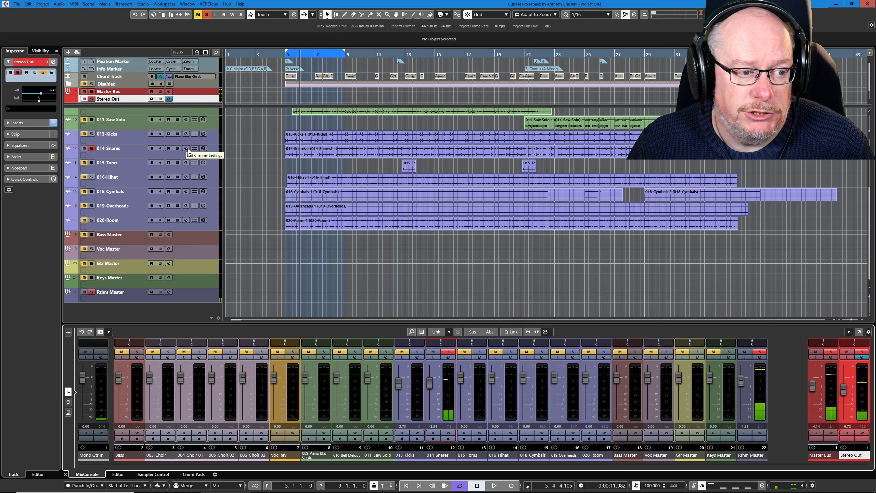
Insert the Steinberg Compressor in the first insert slot of the 014-Snares channel.
{"action": "left_click", "coordinate": [186, 148]}
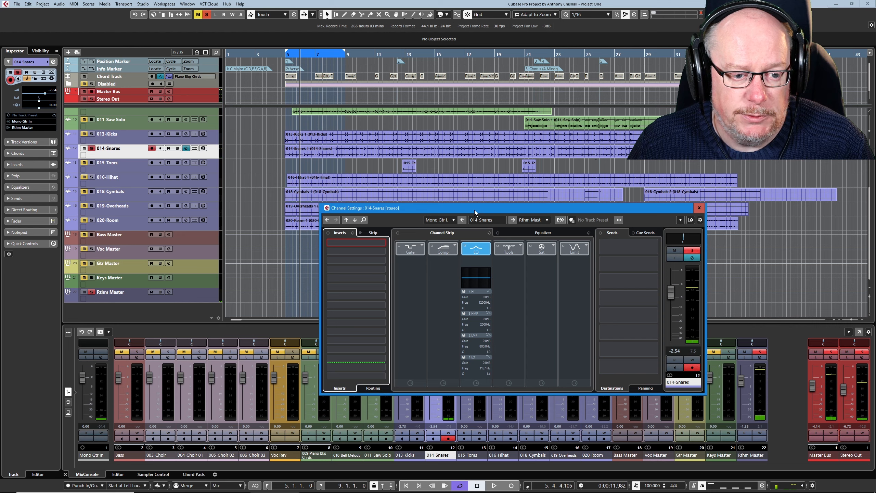
{"action": "left_click_drag", "start_coordinate": [474, 209], "coordinate": [405, 200]}
{"action": "left_click", "coordinate": [314, 233]}
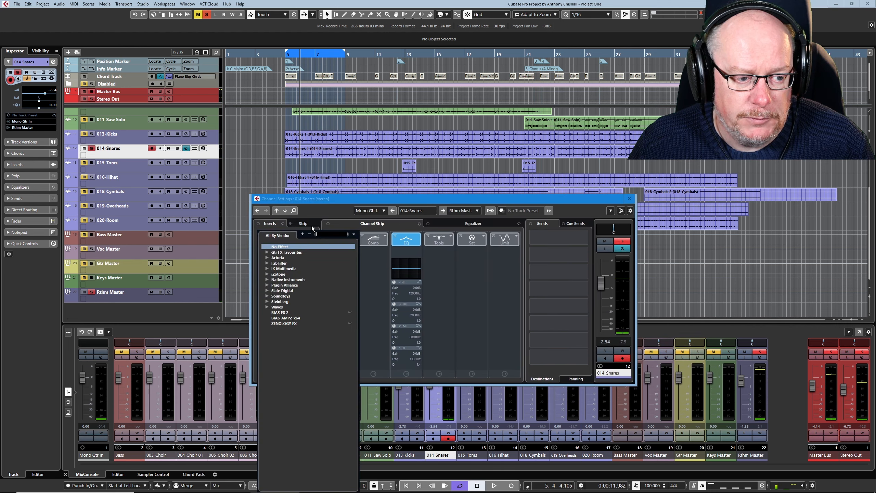
{"action": "type", "text": "comp"}
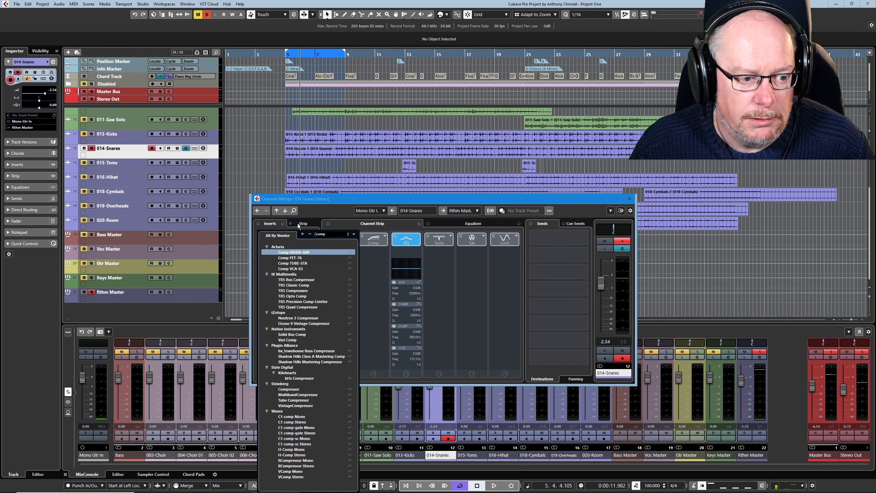
{"action": "type", "text": "r"}
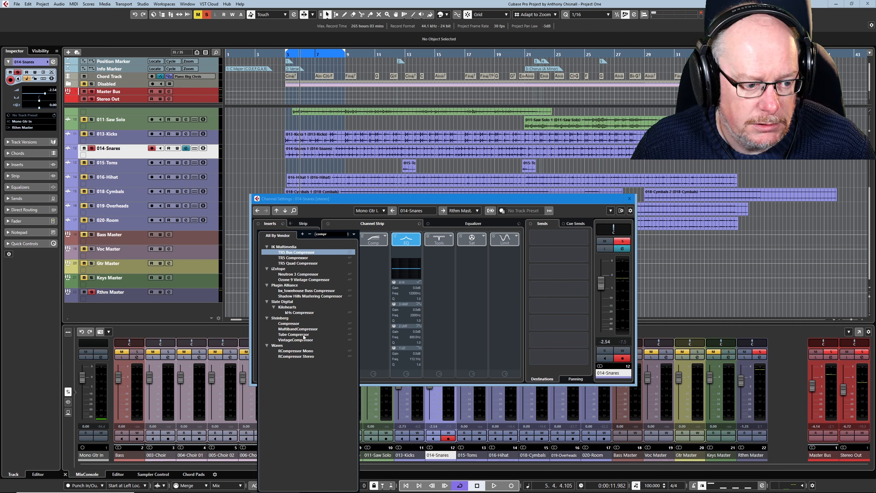
{"action": "left_click", "coordinate": [290, 324]}
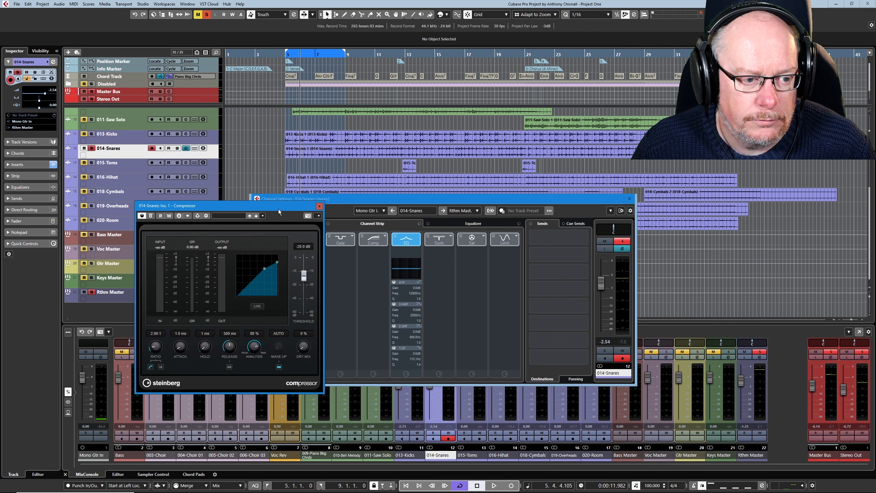
Close the snare channel settings and load the Snare Compression 1 preset in the Compressor.
{"action": "left_click_drag", "start_coordinate": [277, 208], "coordinate": [389, 204]}
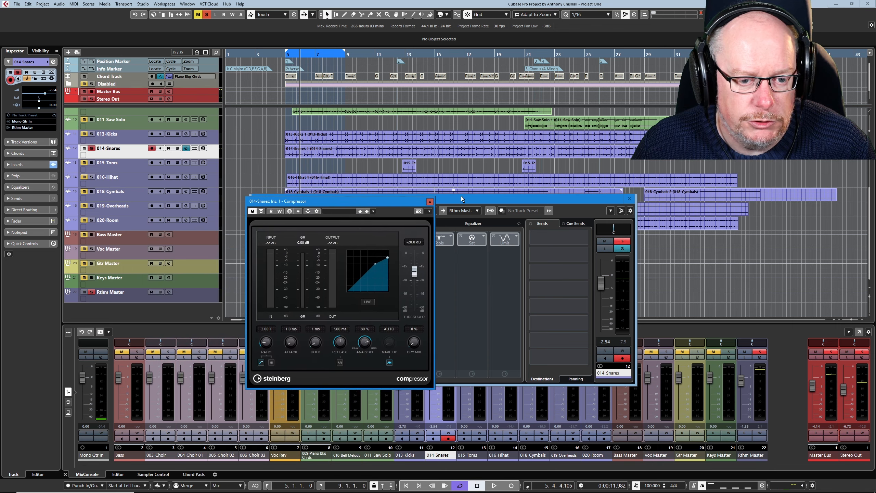
{"action": "left_click", "coordinate": [630, 199]}
{"action": "left_click", "coordinate": [339, 210]}
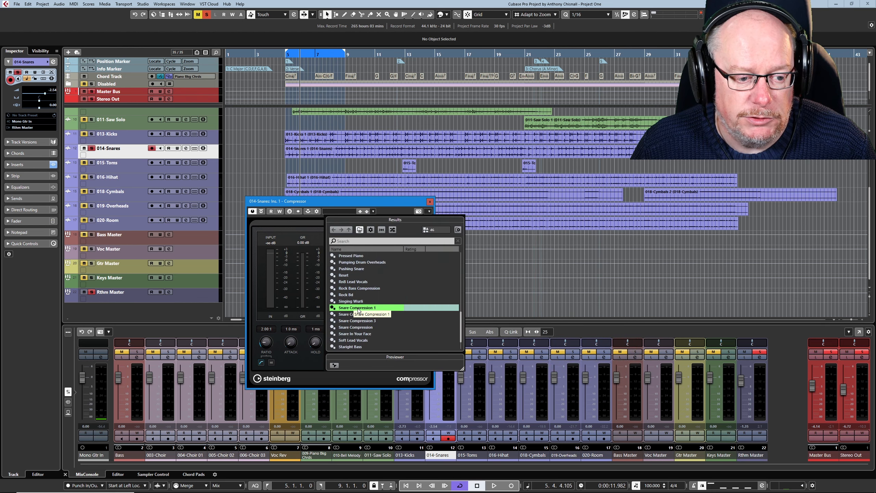
{"action": "left_click", "coordinate": [343, 204]}
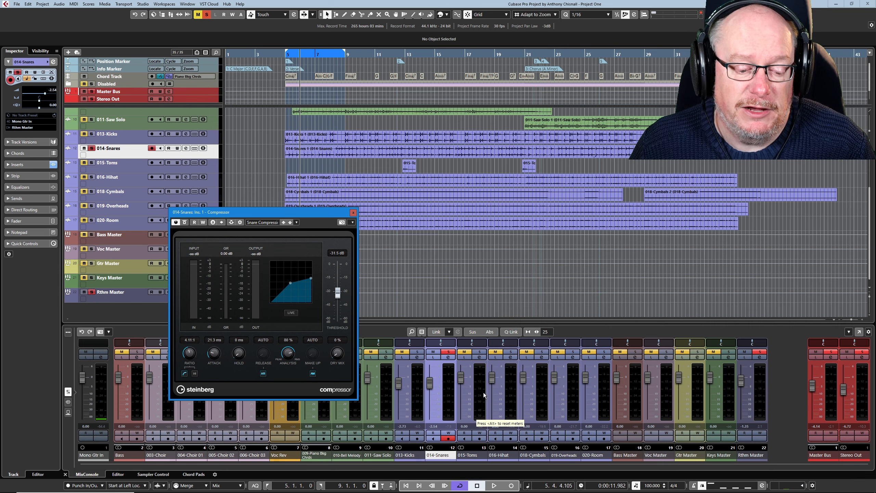
Lower the 014-Snares fader to about -4 dB during playback and compare the snares with the Compressor active and bypassed.
{"action": "left_click", "coordinate": [493, 485]}
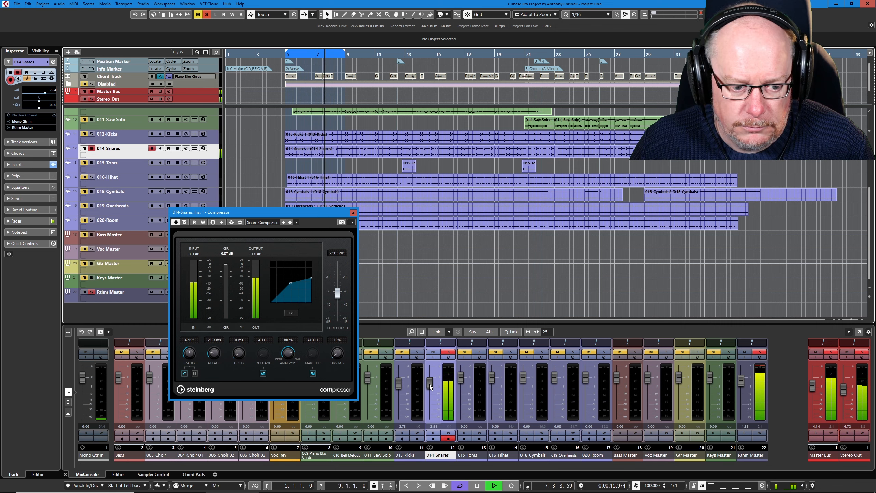
{"action": "left_click_drag", "start_coordinate": [430, 384], "coordinate": [430, 389]}
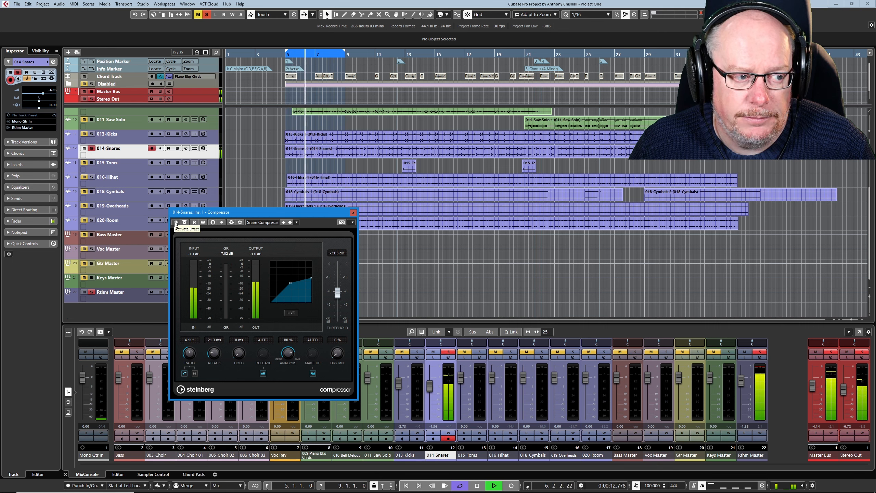
{"action": "left_click", "coordinate": [176, 223]}
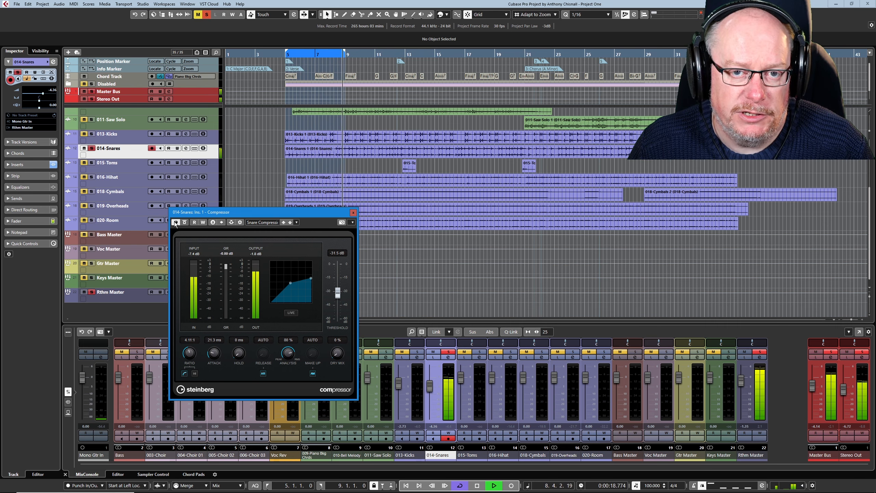
{"action": "key", "text": "space"}
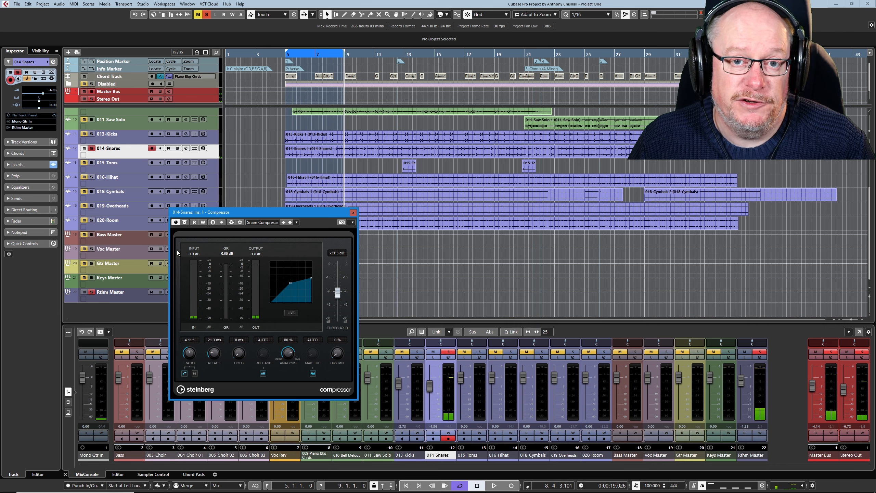
Reopen SuperVision on Stereo Out, set it to the Loudness module, and place the snare Compressor's editor beside it.
{"action": "left_click", "coordinate": [169, 99]}
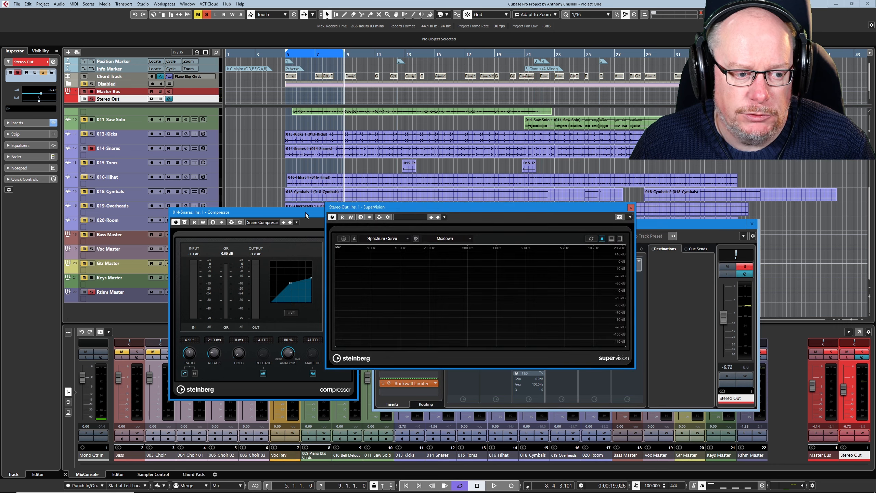
{"action": "left_click_drag", "start_coordinate": [306, 212], "coordinate": [291, 205]}
{"action": "left_click", "coordinate": [376, 238]}
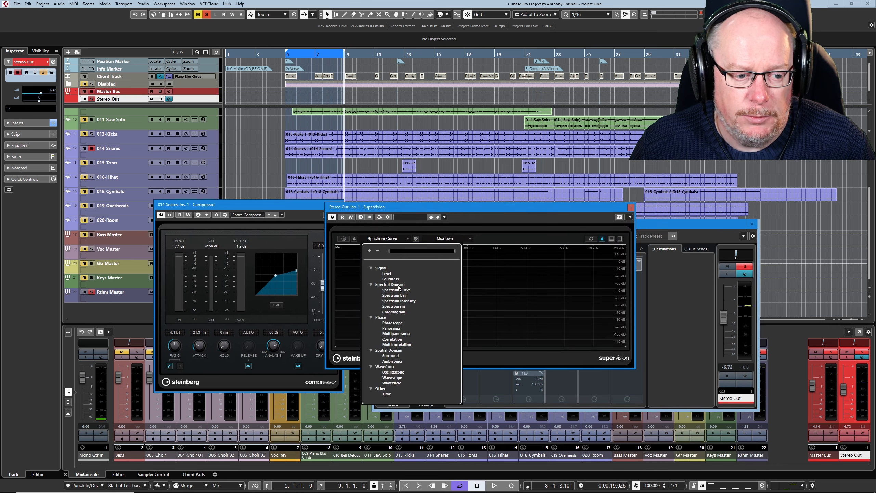
{"action": "left_click", "coordinate": [390, 279]}
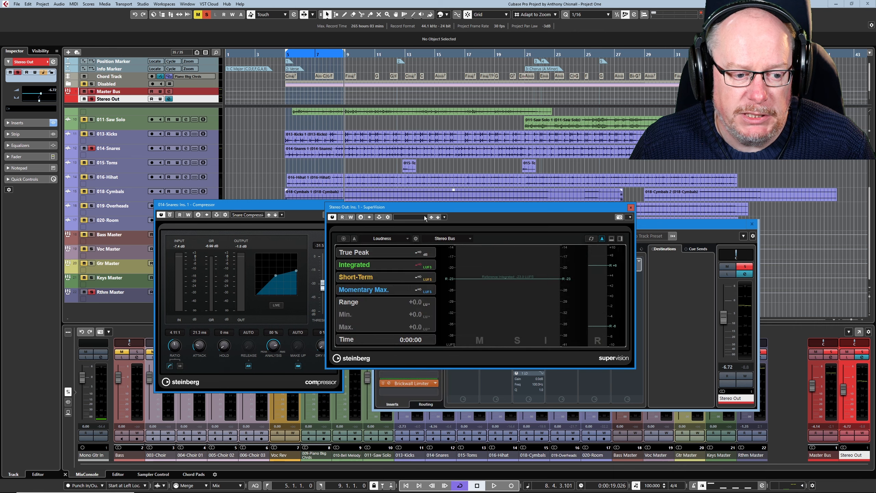
{"action": "left_click_drag", "start_coordinate": [282, 205], "coordinate": [265, 199]}
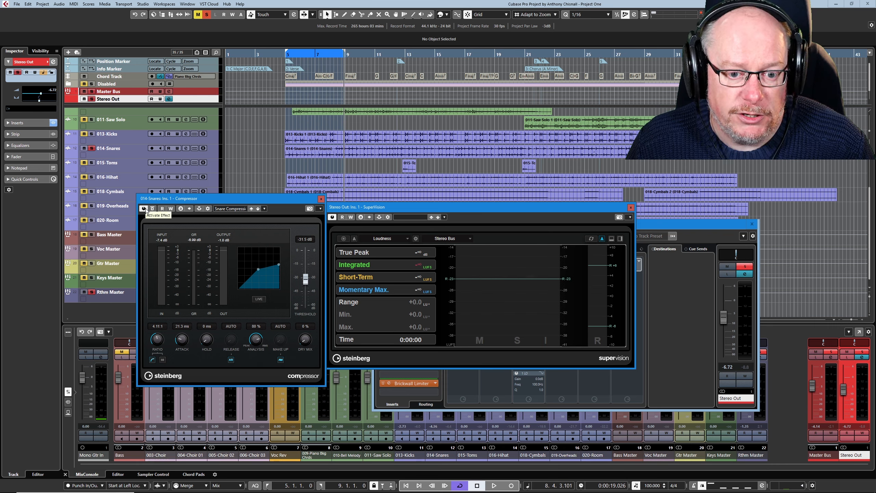
Measure the snares' loudness with the Compressor active, reset the meter, and measure it again with the Compressor bypassed.
{"action": "left_click", "coordinate": [494, 486]}
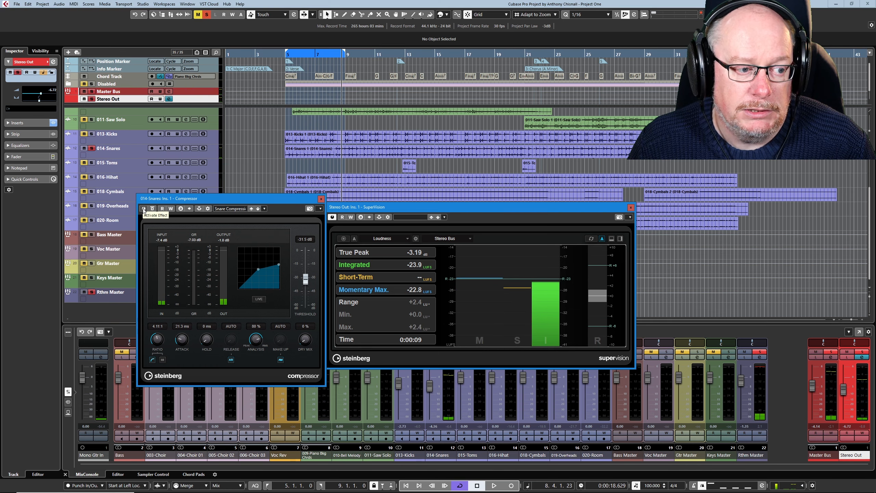
{"action": "left_click", "coordinate": [591, 239]}
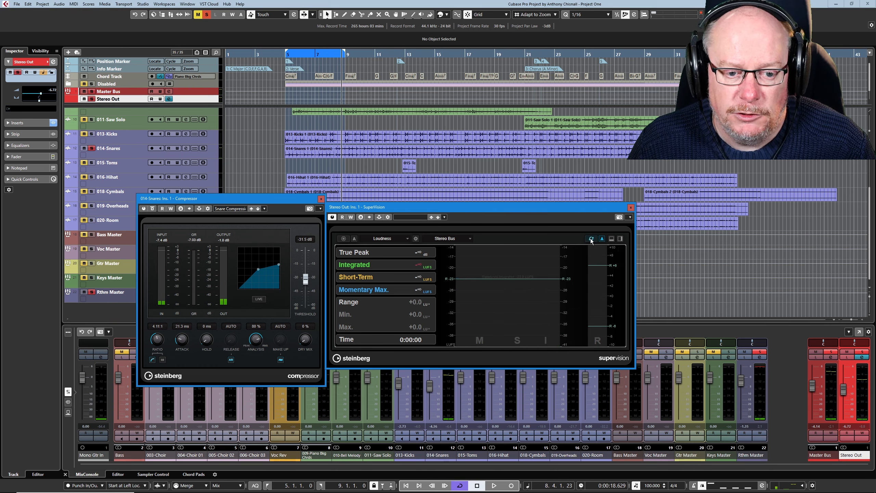
{"action": "left_click", "coordinate": [494, 486]}
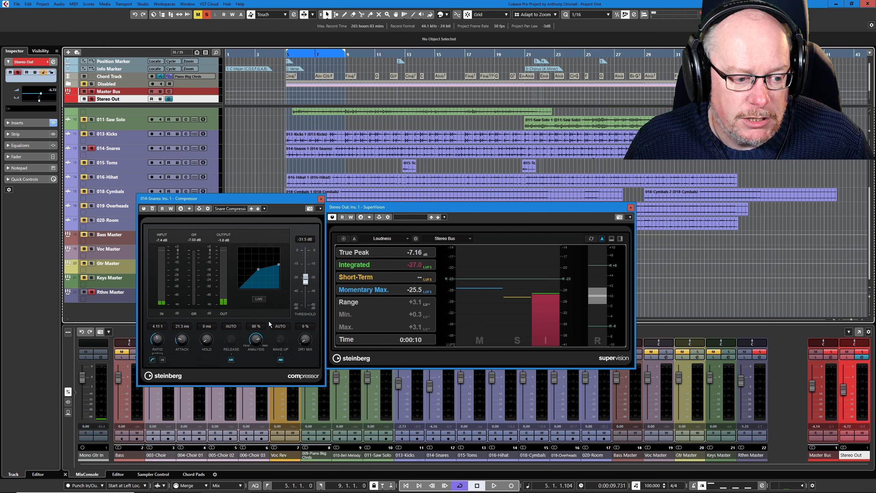
Turn off the Compressor's automatic make-up gain, reset the SuperVision meter, and measure the compressed snares' loudness.
{"action": "left_click", "coordinate": [281, 359]}
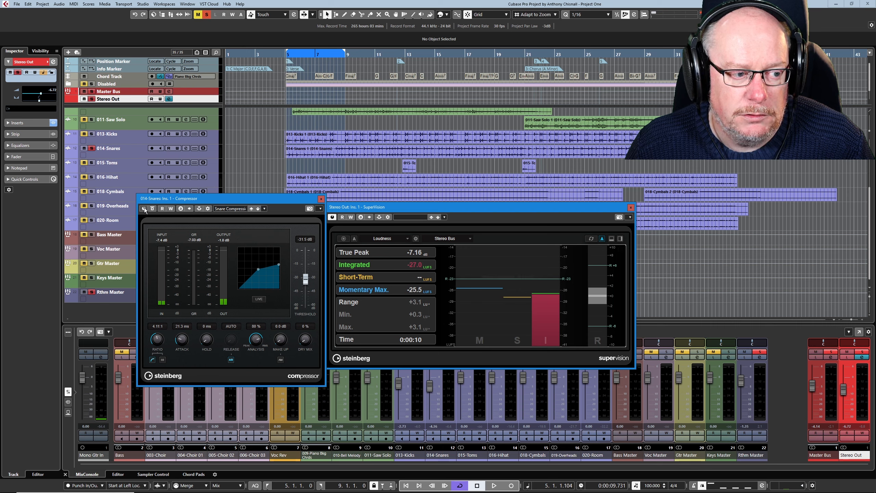
{"action": "left_click", "coordinate": [590, 238]}
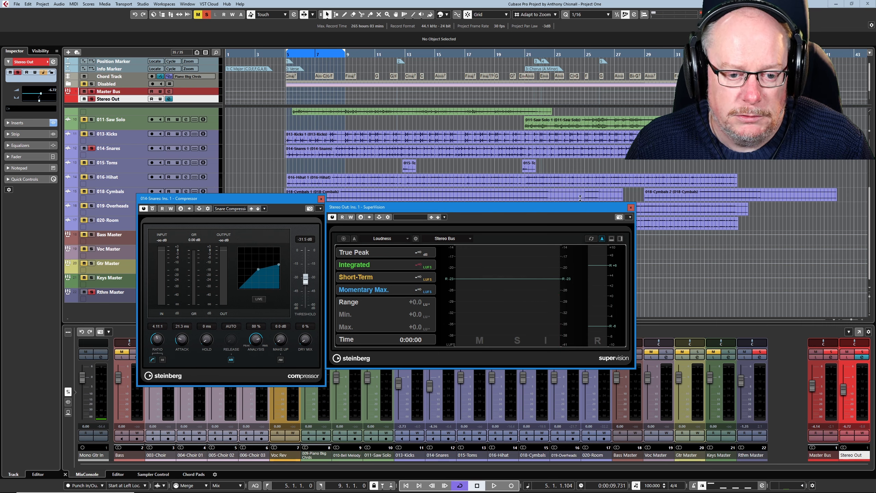
{"action": "key", "text": "space"}
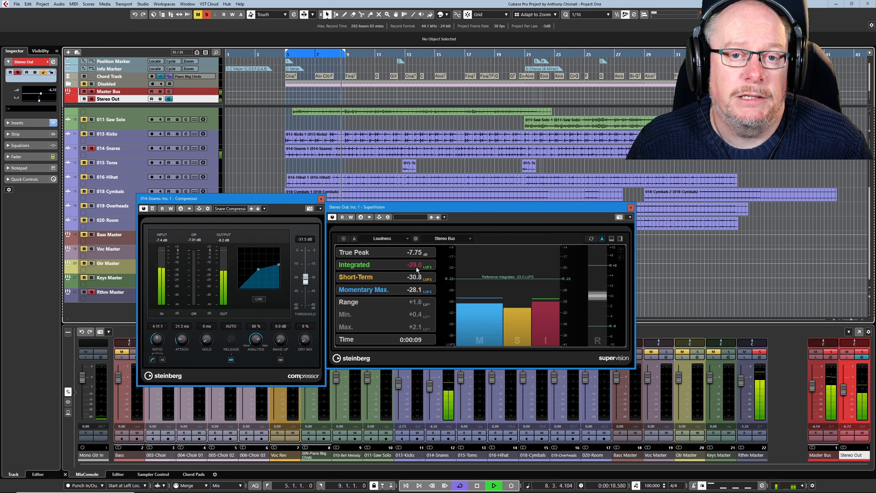
Raise the snare Compressor's make-up gain to 2.2 dB, reset the SuperVision meter, and measure the snares' loudness.
{"action": "key", "text": "space"}
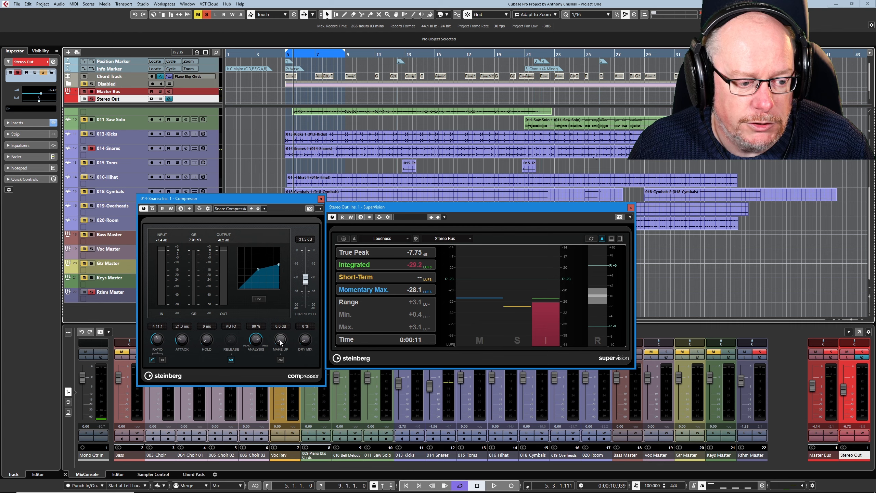
{"action": "left_click_drag", "start_coordinate": [280, 343], "coordinate": [285, 344]}
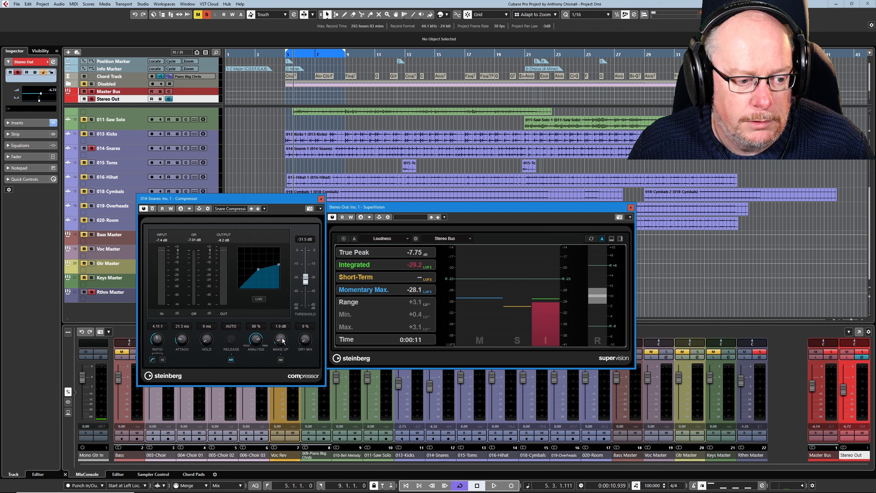
{"action": "key", "text": "space"}
{"action": "left_click", "coordinate": [590, 239]}
{"action": "key", "text": "space"}
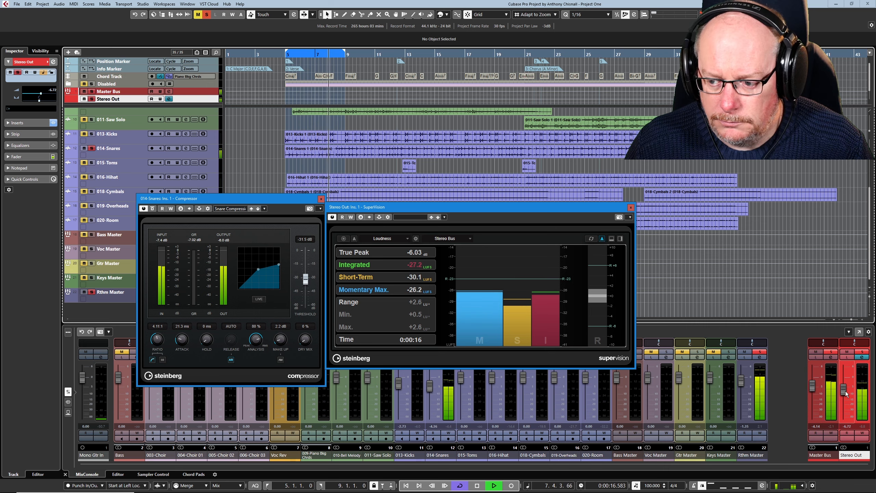
Raise the Stereo Out fader to about -5 dB and compare the snares with the Compressor active and bypassed.
{"action": "left_click_drag", "start_coordinate": [845, 391], "coordinate": [847, 392]}
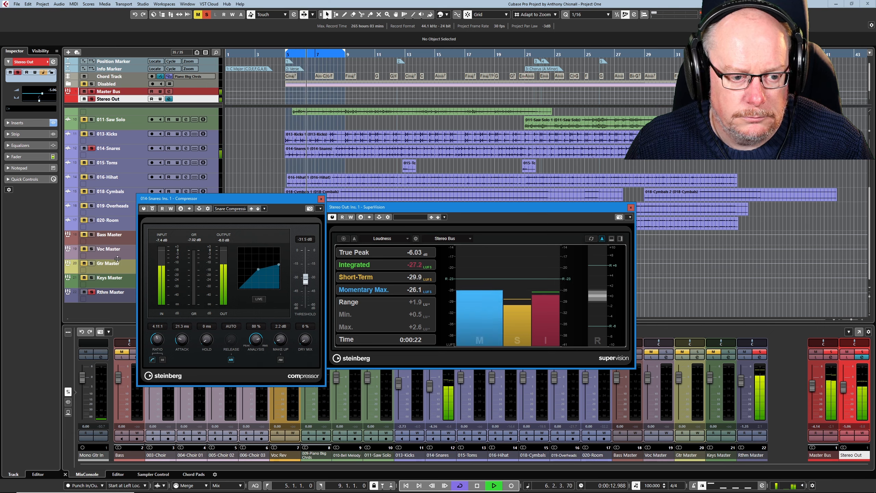
{"action": "left_click", "coordinate": [144, 209]}
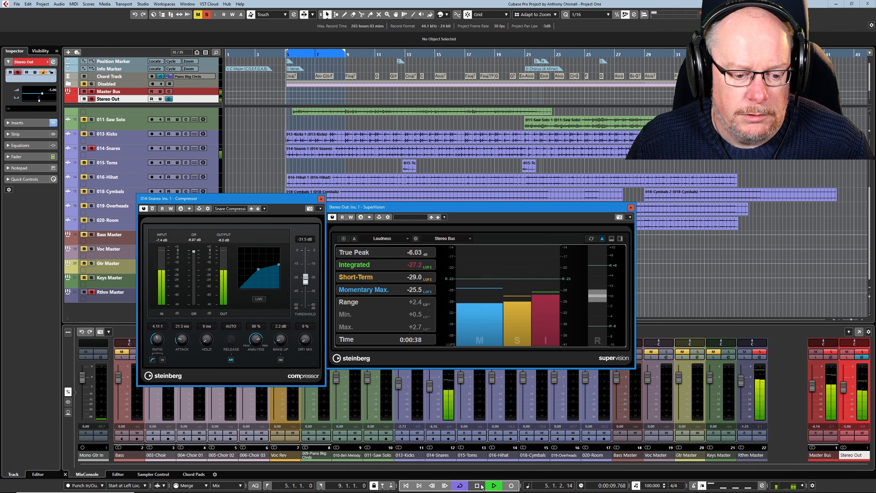
{"action": "key", "text": "space"}
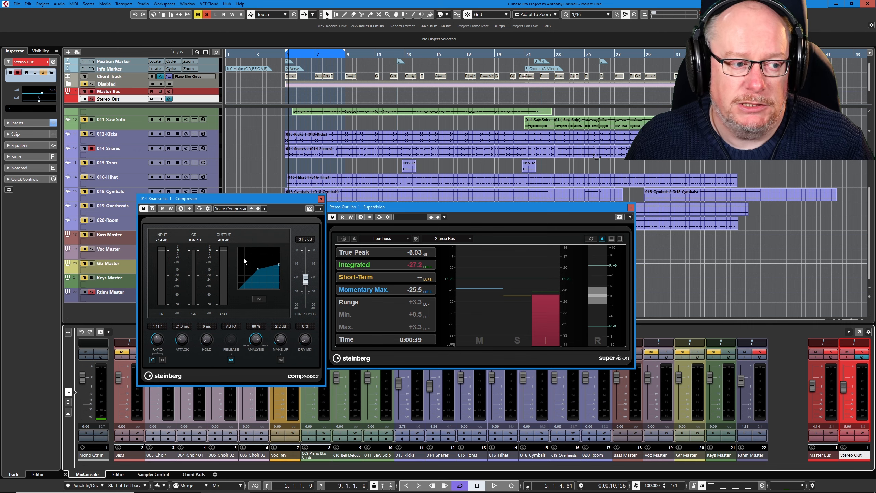
Bring 013-Kicks in with the snares, measure their combined loudness, and close the Compressor and SuperVision editors.
{"action": "left_click", "coordinate": [83, 134]}
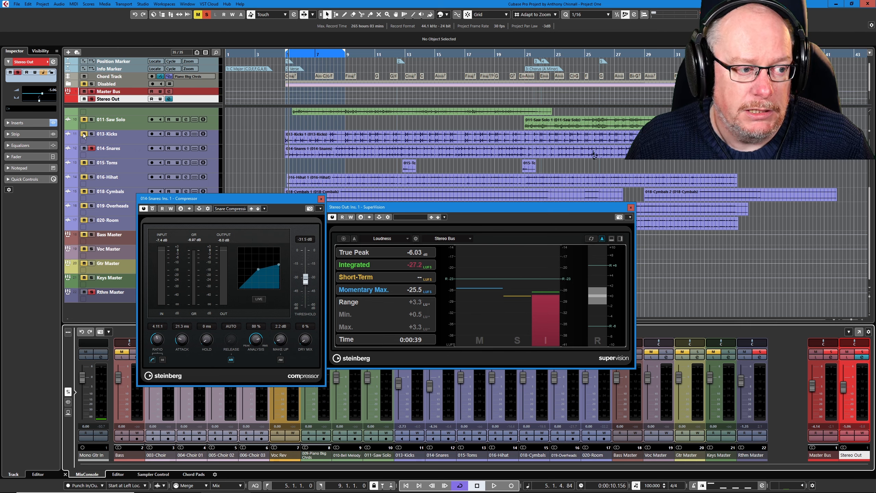
{"action": "key", "text": "space"}
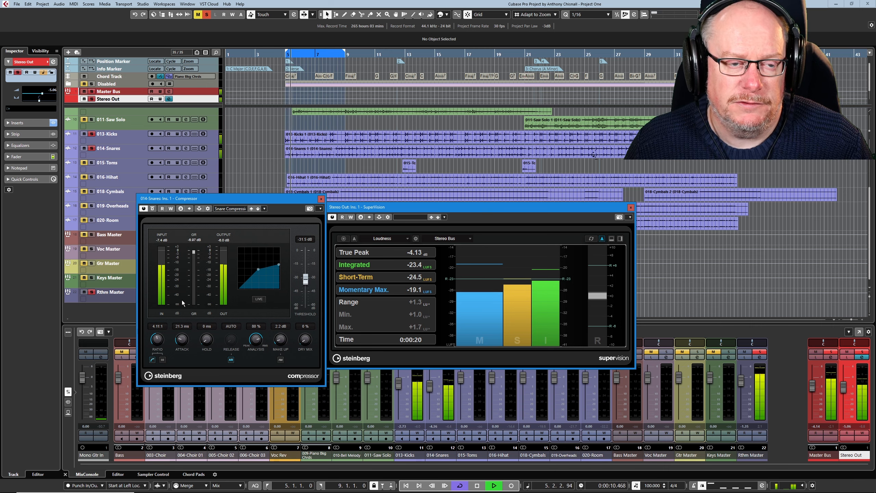
{"action": "left_click", "coordinate": [477, 485]}
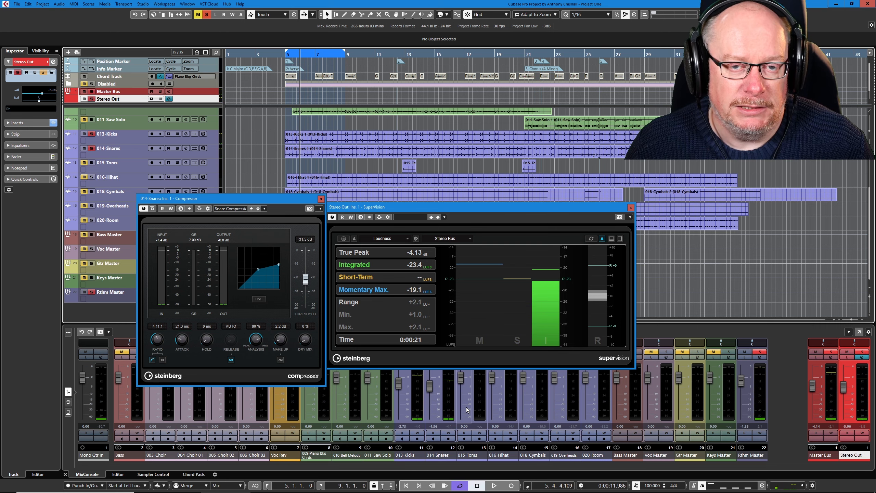
{"action": "left_click", "coordinate": [321, 198]}
{"action": "left_click", "coordinate": [630, 207]}
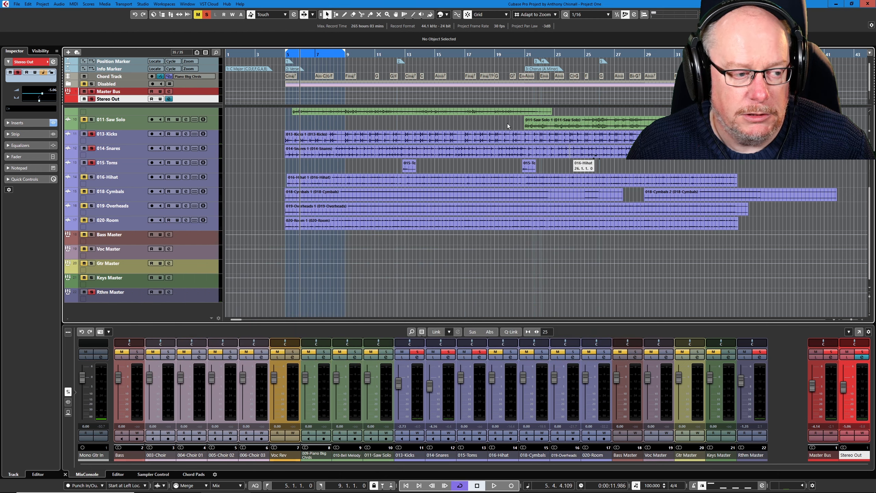
Solo only the 016-Hihat track and lower its fader to about -3.7 dB during playback.
{"action": "left_click", "coordinate": [126, 180]}
{"action": "left_click", "coordinate": [91, 177], "text": "ctrl"}
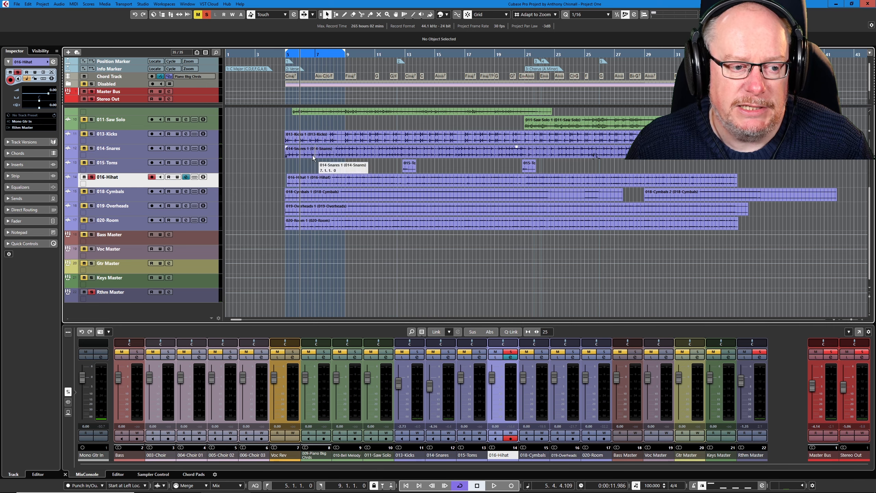
{"action": "key", "text": "space"}
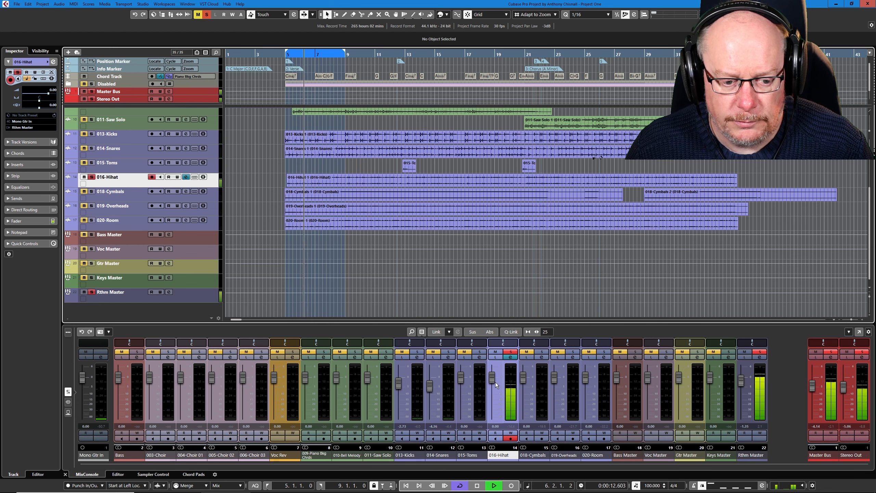
{"action": "left_click_drag", "start_coordinate": [490, 382], "coordinate": [491, 391]}
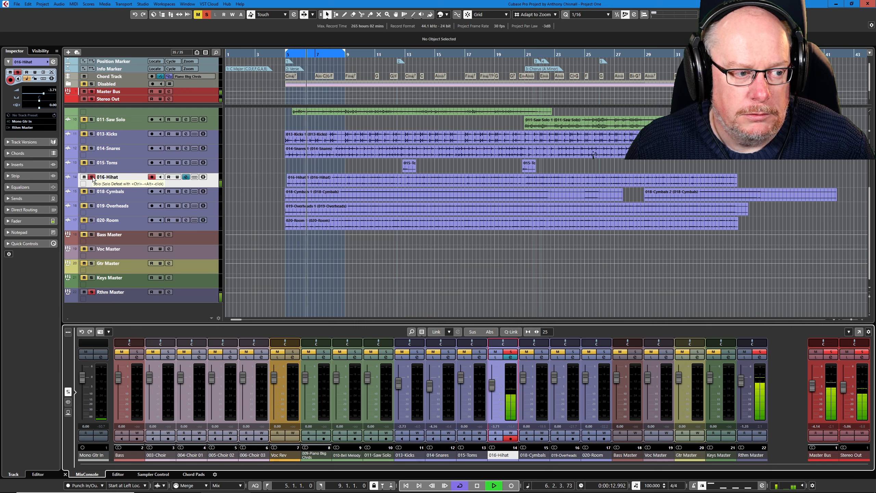
Add 014-Snares to the solo and lower the 016-Hihat fader to about -6.3 dB while both play.
{"action": "left_click", "coordinate": [91, 148]}
{"action": "key", "text": "space"}
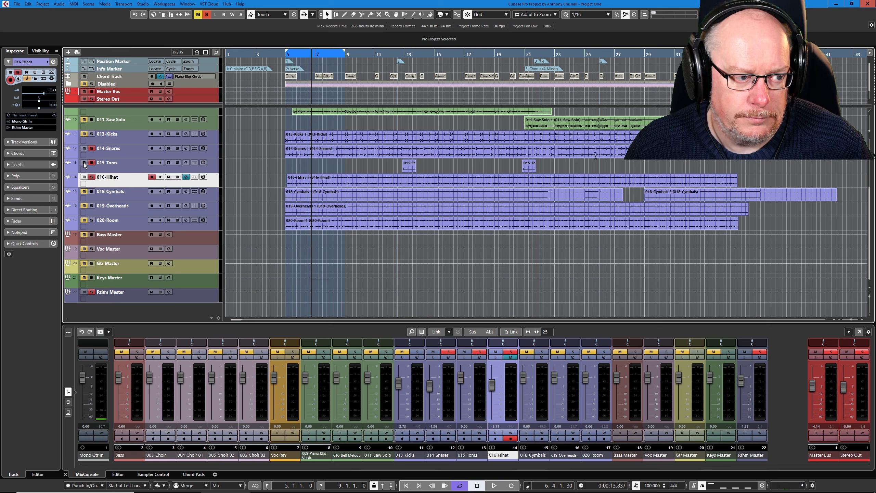
{"action": "key", "text": "space"}
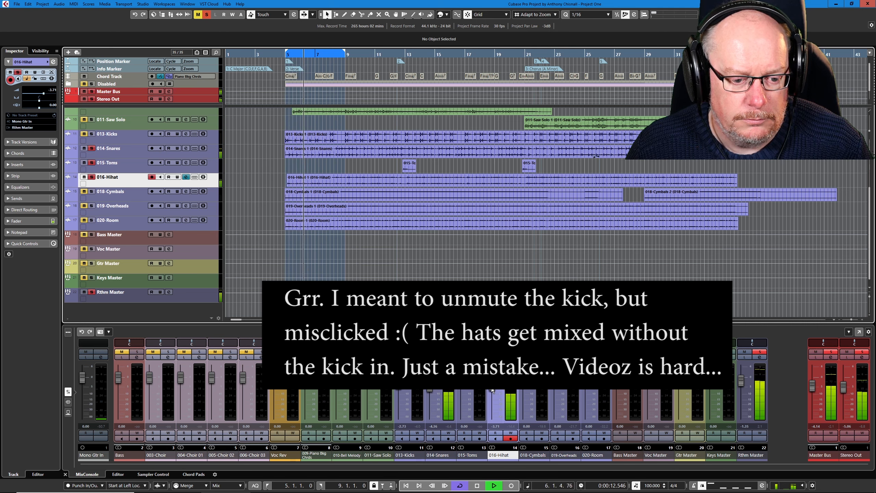
{"action": "left_click_drag", "start_coordinate": [492, 395], "coordinate": [492, 393]}
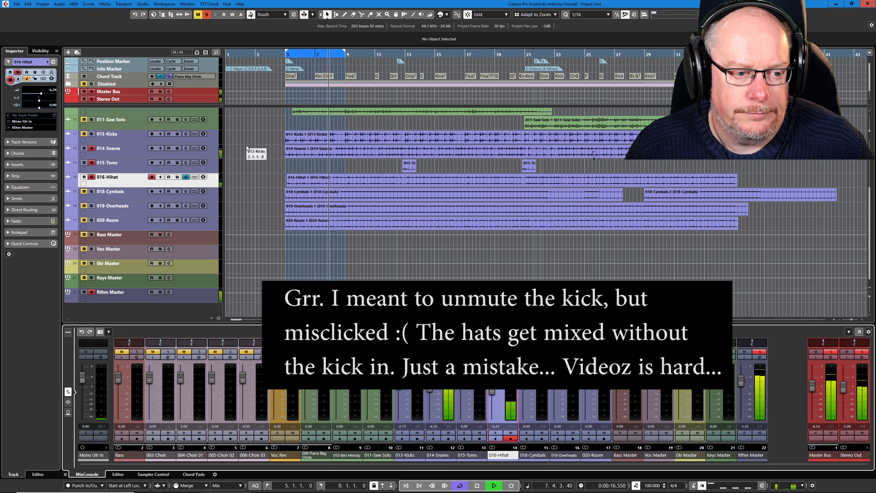
{"action": "key", "text": "space"}
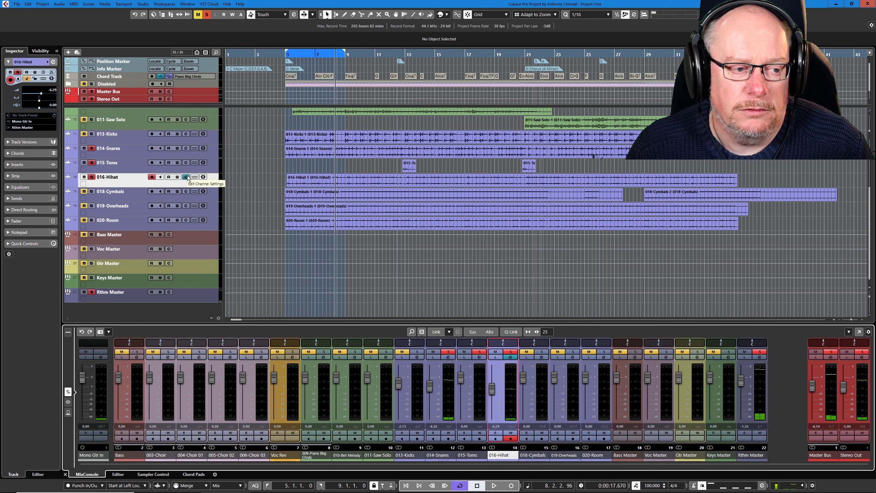
Open the 016-Hihat channel equalizer and cut the low band by 24 dB near 290 Hz, keeping its Low Shelf II type.
{"action": "left_click", "coordinate": [185, 177]}
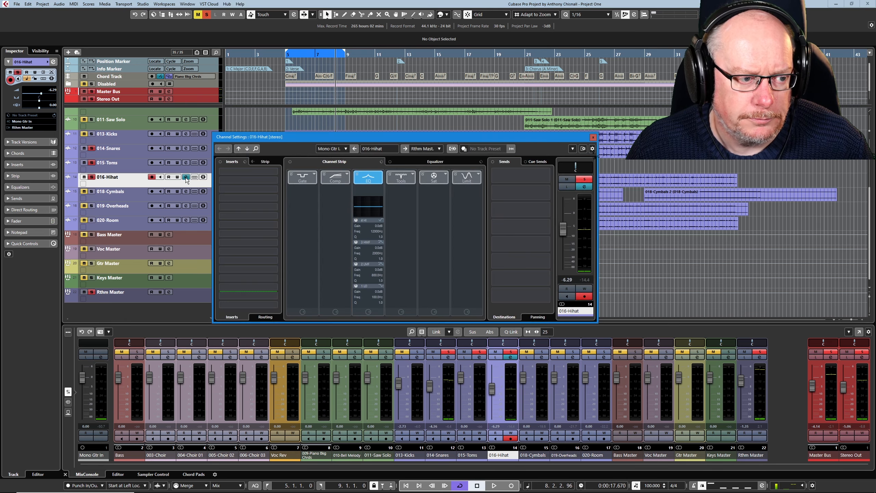
{"action": "key", "text": "space"}
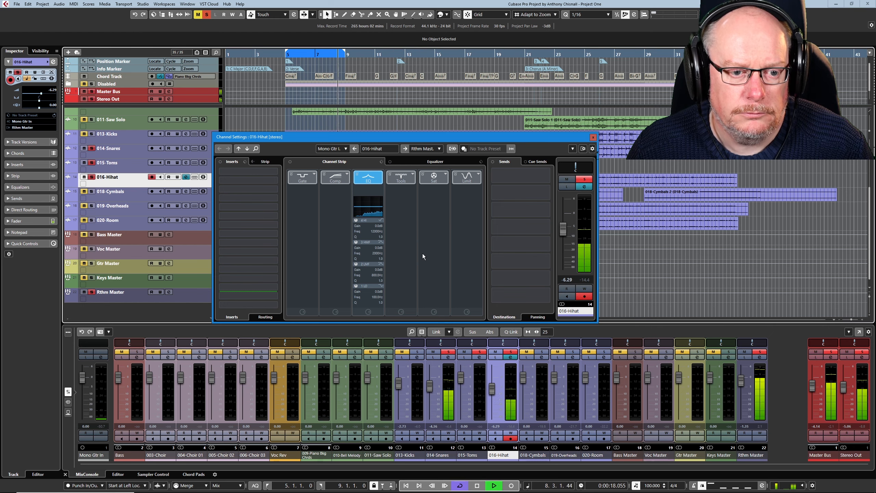
{"action": "left_click", "coordinate": [440, 162]}
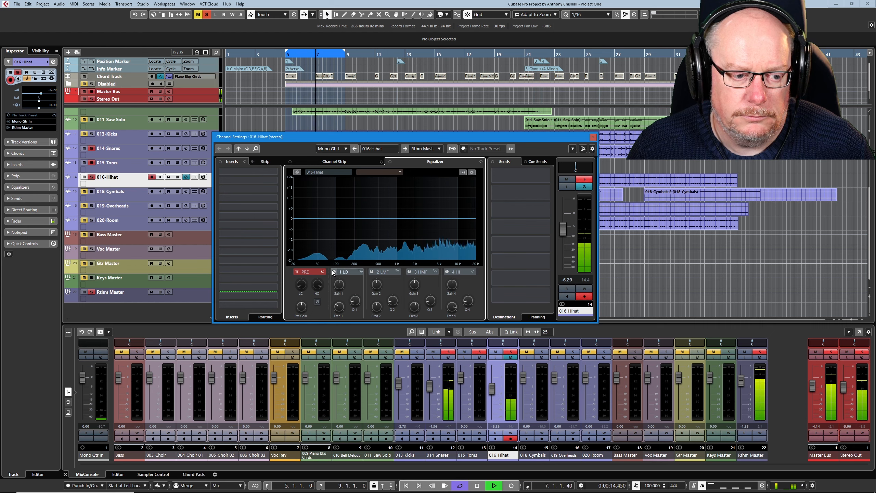
{"action": "left_click", "coordinate": [336, 219]}
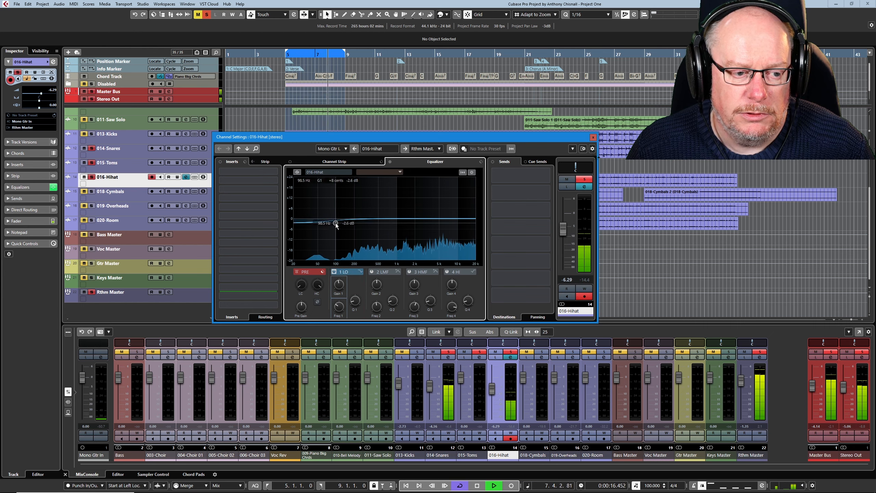
{"action": "left_click_drag", "start_coordinate": [335, 219], "coordinate": [364, 264]}
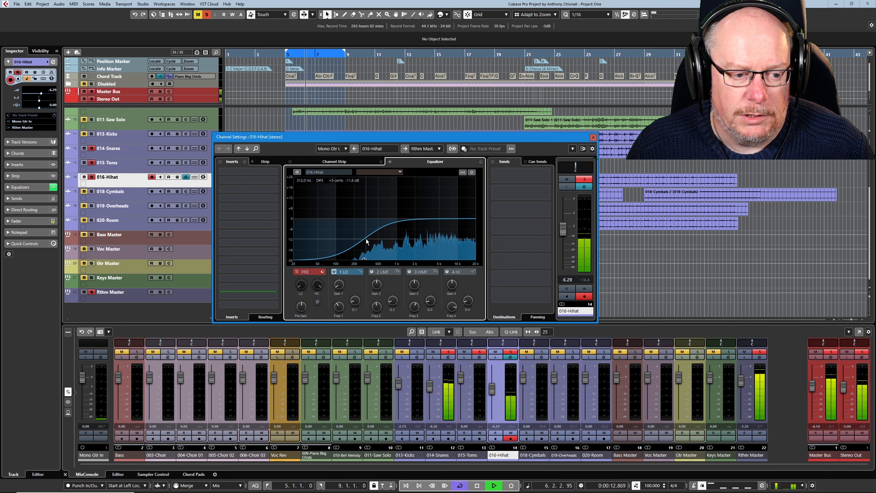
{"action": "key", "text": "space"}
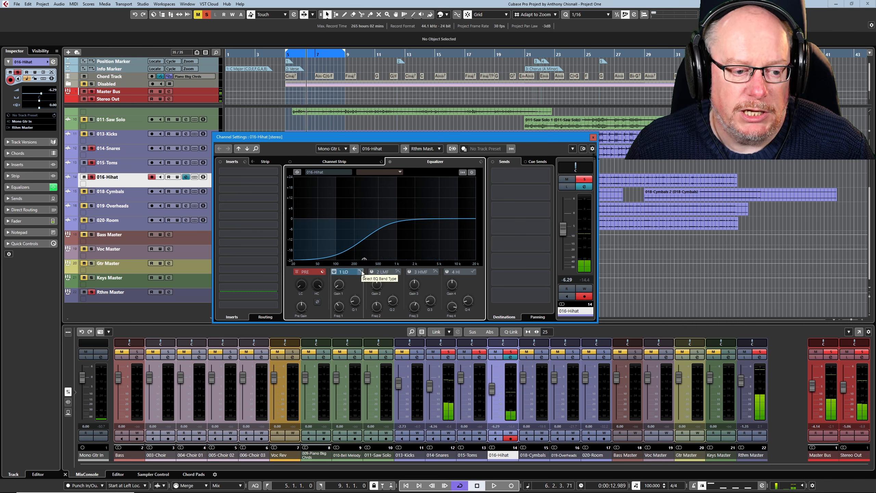
{"action": "left_click", "coordinate": [362, 271]}
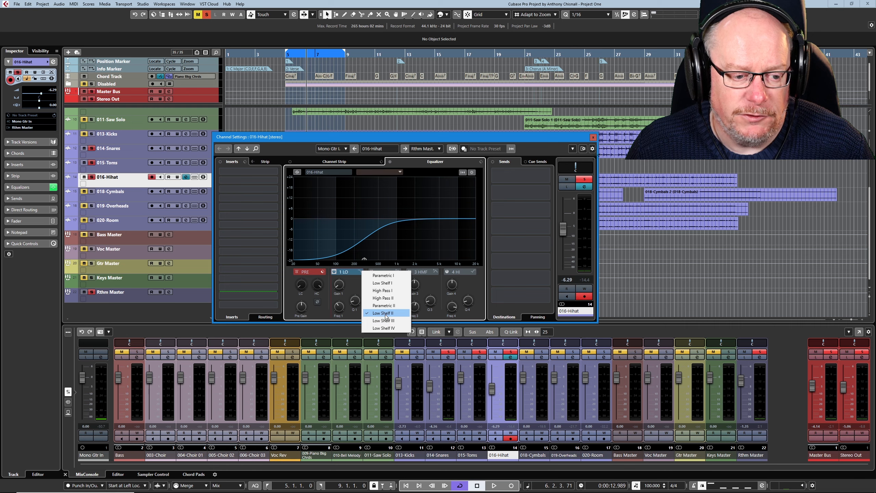
{"action": "left_click", "coordinate": [346, 273]}
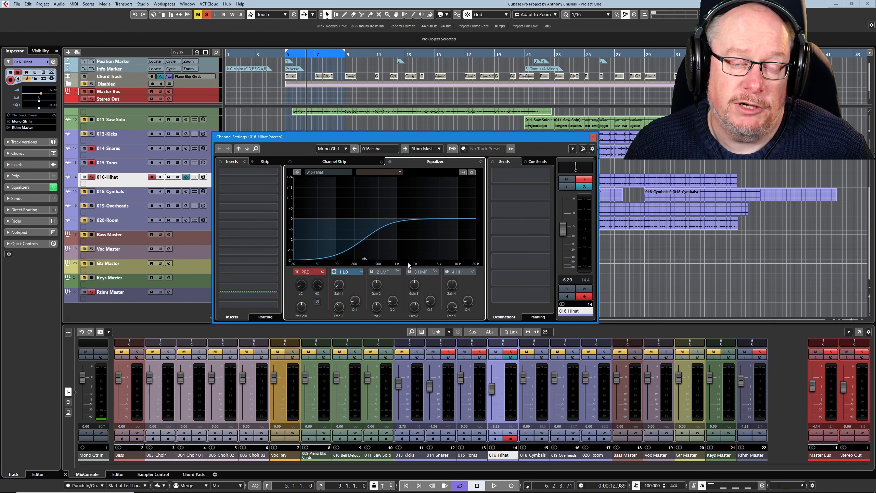
Enable the hi-hat's low-mid EQ band and cut it by about 12.6 dB at about 1.17 kHz.
{"action": "left_click", "coordinate": [371, 272]}
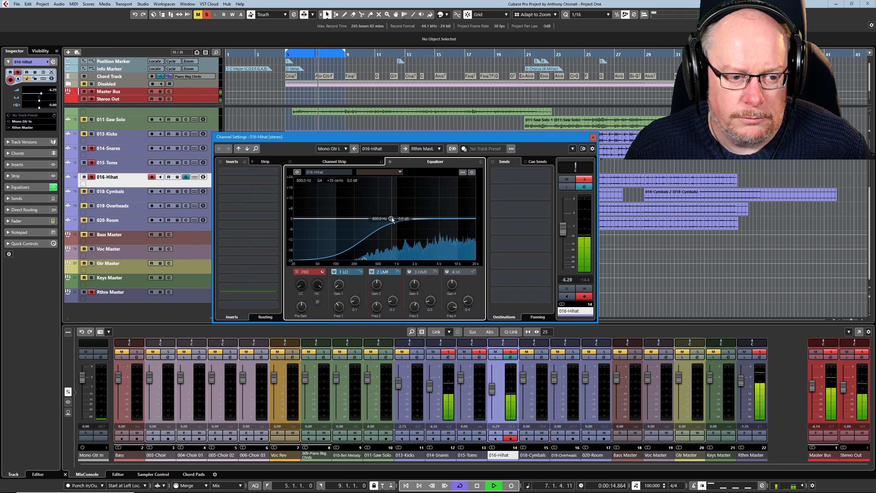
{"action": "left_click_drag", "start_coordinate": [392, 219], "coordinate": [403, 228]}
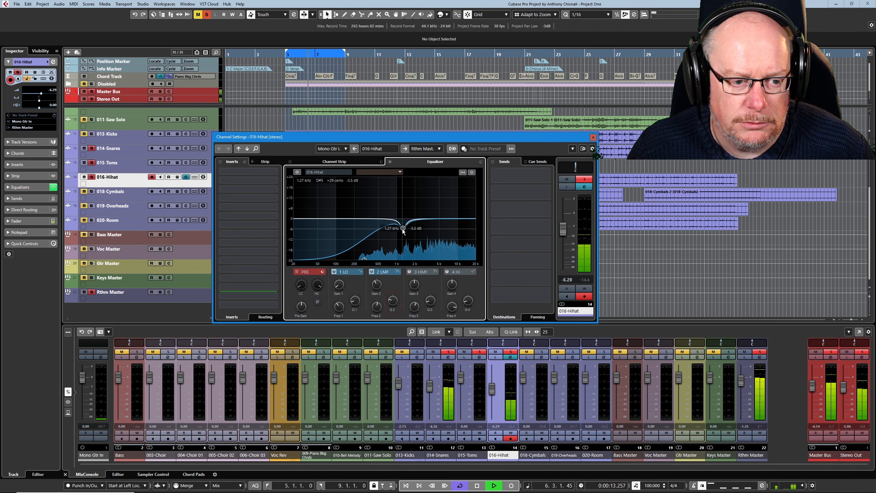
{"action": "mouse_move", "coordinate": [403, 228]}
{"action": "left_mouse_down"}
{"action": "mouse_move", "coordinate": [392, 252]}
{"action": "mouse_move", "coordinate": [397, 182]}
{"action": "mouse_move", "coordinate": [410, 190]}
{"action": "mouse_move", "coordinate": [396, 190]}
{"action": "mouse_move", "coordinate": [402, 244]}
{"action": "left_mouse_up"}
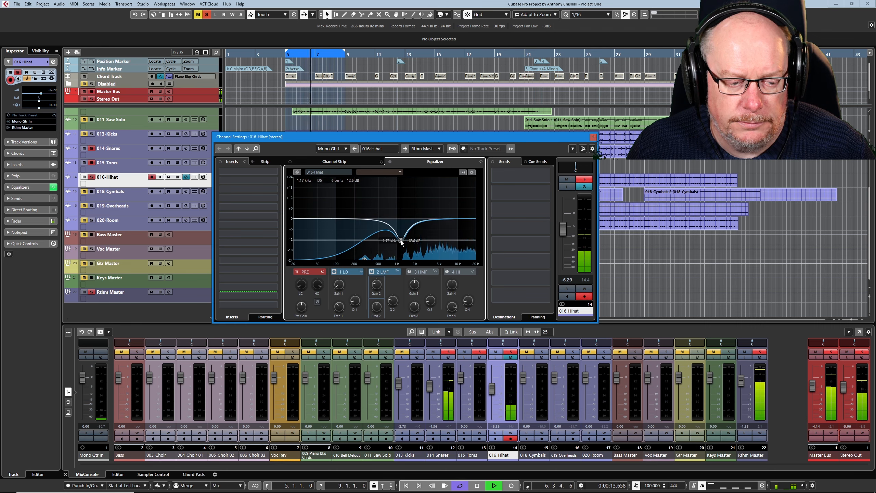
Boost the hi-hat's high-mid band about 6.5 dB near 5 kHz and shift the low-mid cut to about 1.5 kHz.
{"action": "left_click", "coordinate": [409, 272]}
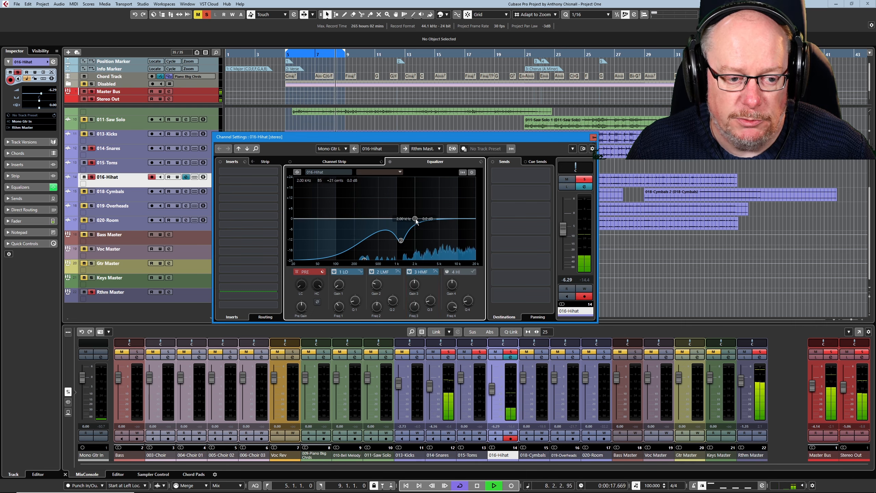
{"action": "left_click_drag", "start_coordinate": [415, 219], "coordinate": [443, 210]}
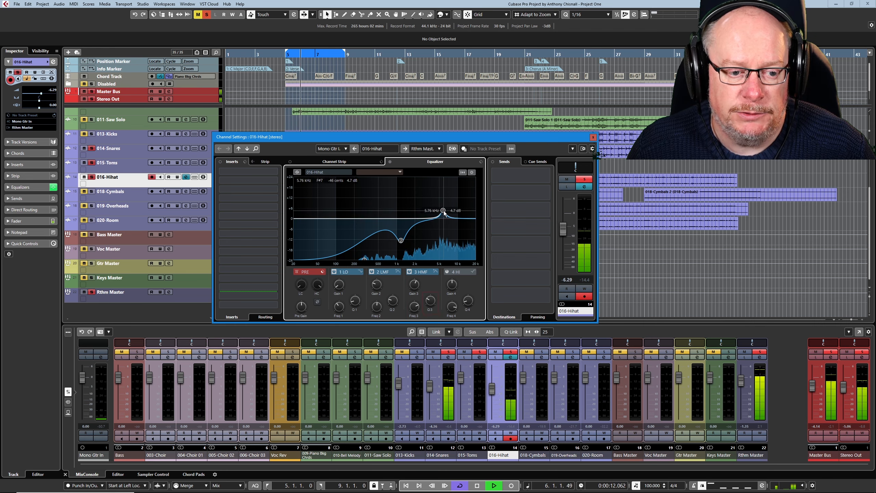
{"action": "mouse_move", "coordinate": [442, 210]}
{"action": "left_mouse_down"}
{"action": "mouse_move", "coordinate": [456, 198]}
{"action": "mouse_move", "coordinate": [439, 207]}
{"action": "left_mouse_up"}
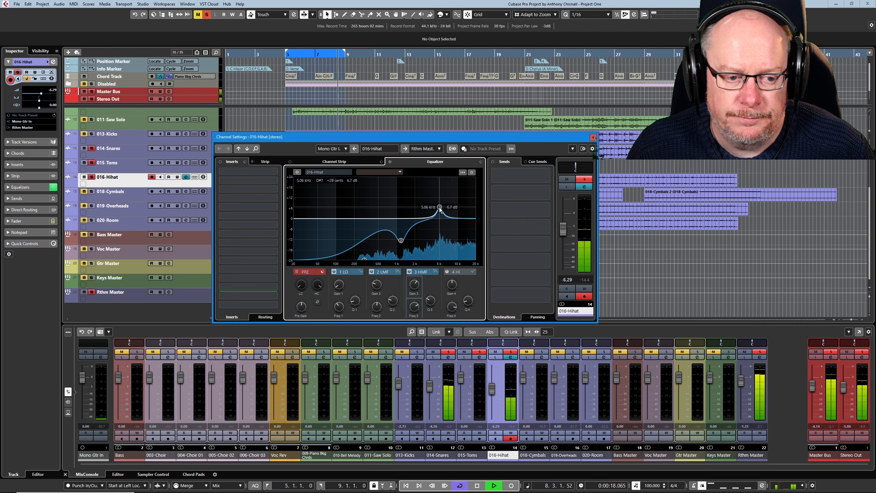
{"action": "left_click_drag", "start_coordinate": [401, 241], "coordinate": [408, 240]}
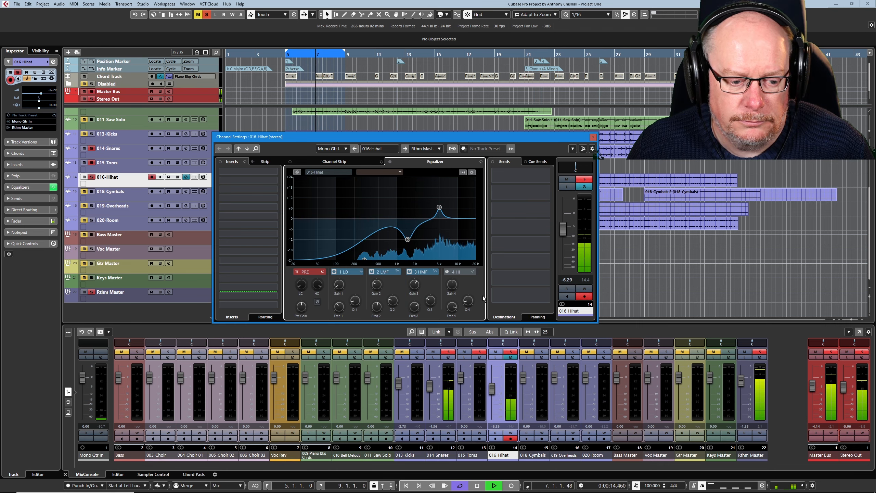
Lower the 016-Hihat fader to about -7.6 dB and bypass the channel strip's EQ module for comparison during playback.
{"action": "left_click_drag", "start_coordinate": [492, 388], "coordinate": [491, 391]}
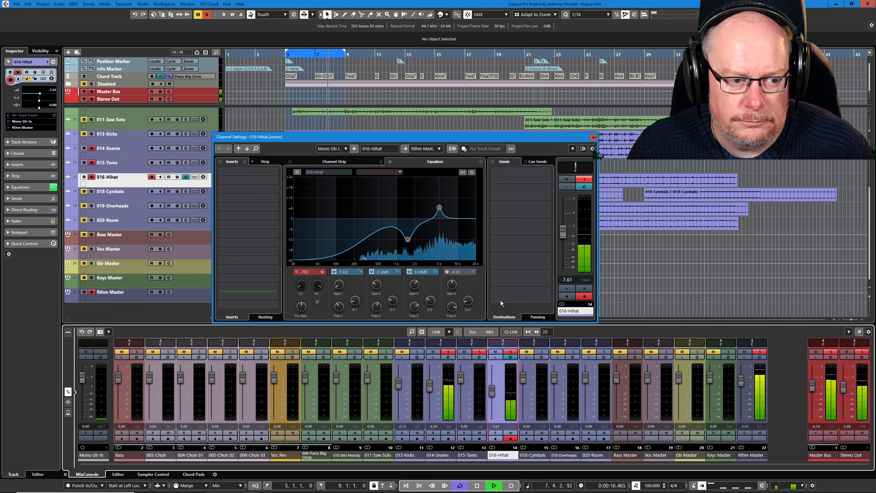
{"action": "left_click", "coordinate": [349, 161]}
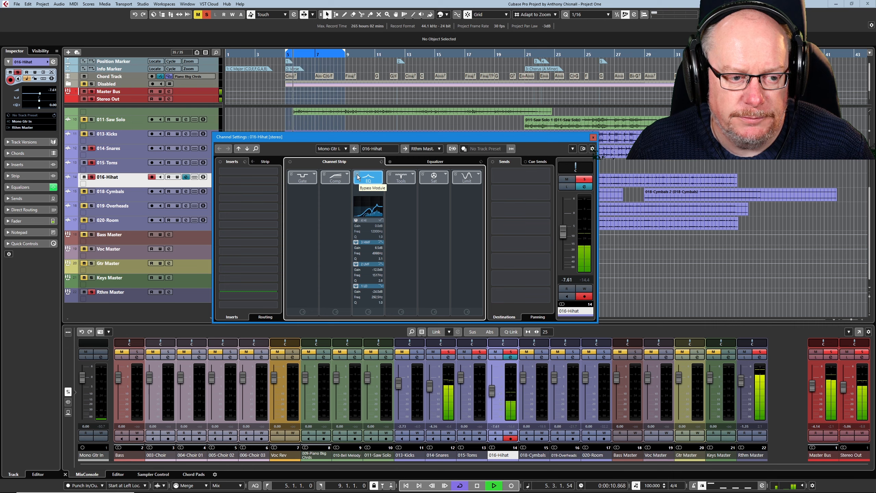
{"action": "left_click", "coordinate": [357, 175]}
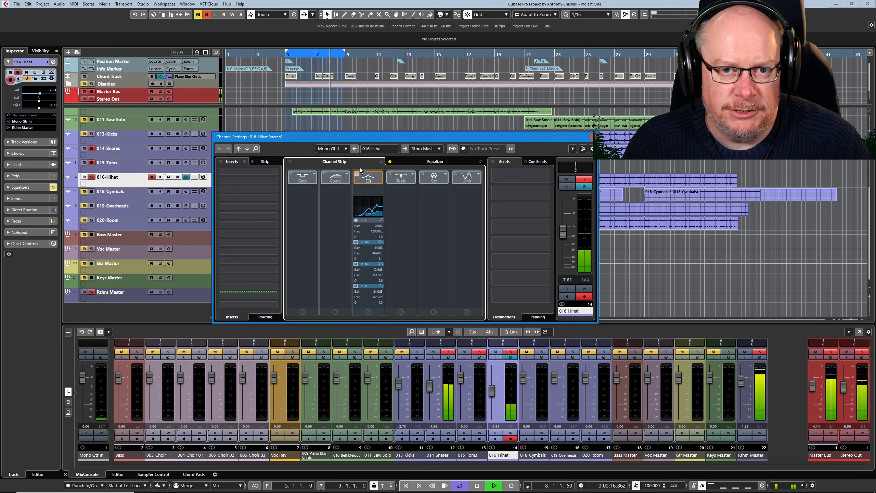
Re-enable the hi-hat's EQ module, lower the 016-Hihat fader to about -8.8 dB and close its channel settings.
{"action": "left_click", "coordinate": [357, 177]}
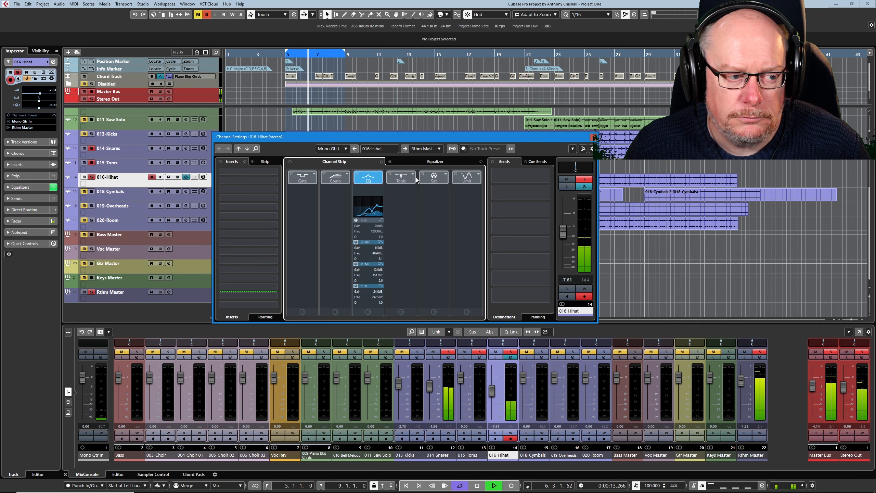
{"action": "left_click_drag", "start_coordinate": [493, 391], "coordinate": [490, 392]}
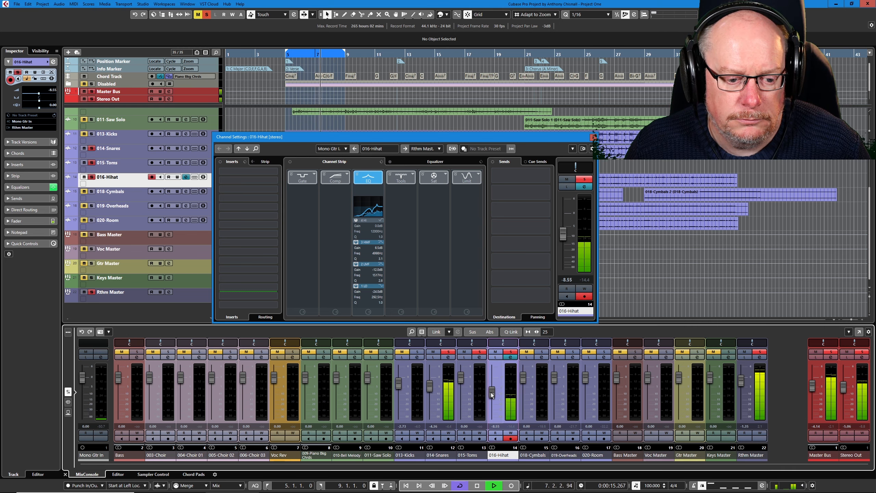
{"action": "left_click", "coordinate": [477, 486]}
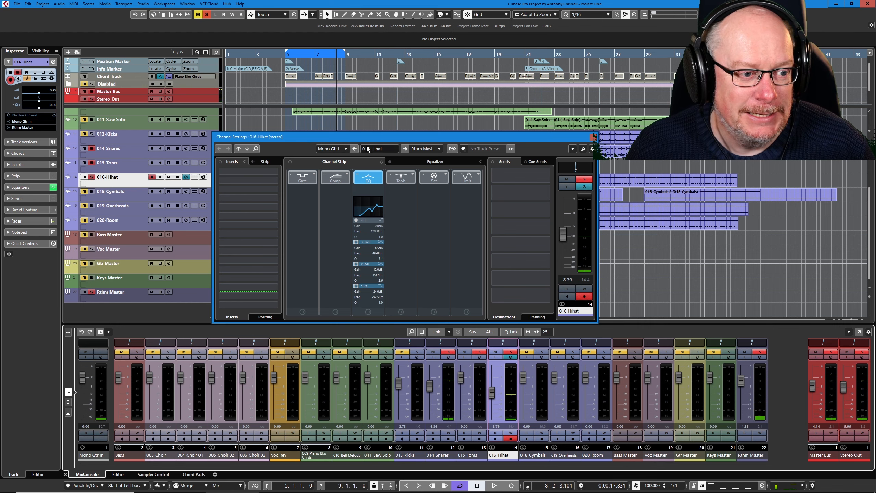
{"action": "left_click", "coordinate": [592, 138]}
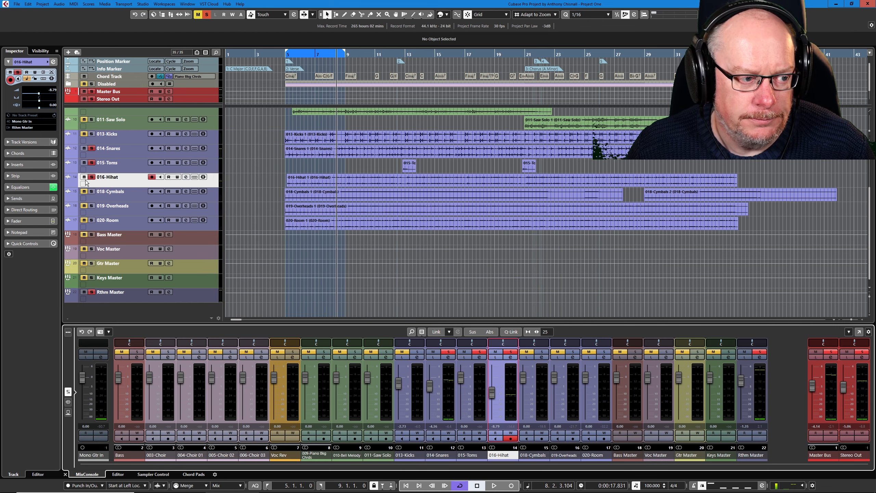
Solo the 018-Cymbals track, listen to it and open its channel equalizer.
{"action": "left_click", "coordinate": [90, 199]}
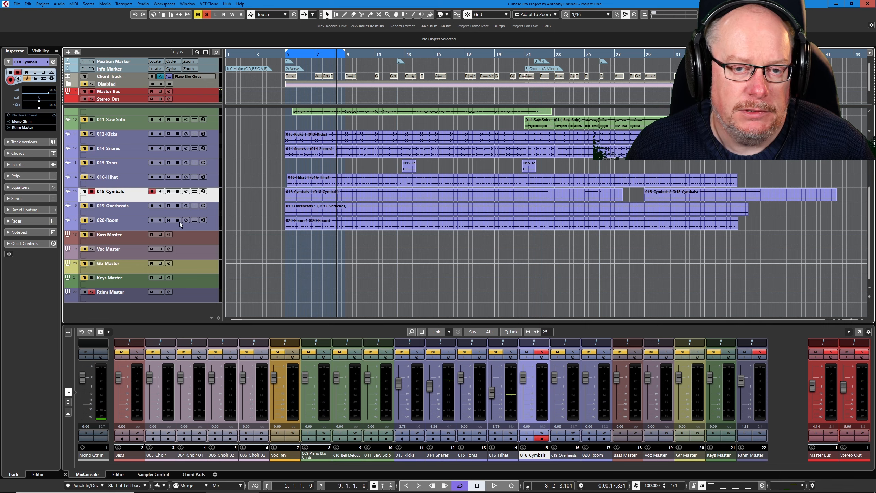
{"action": "key", "text": "space"}
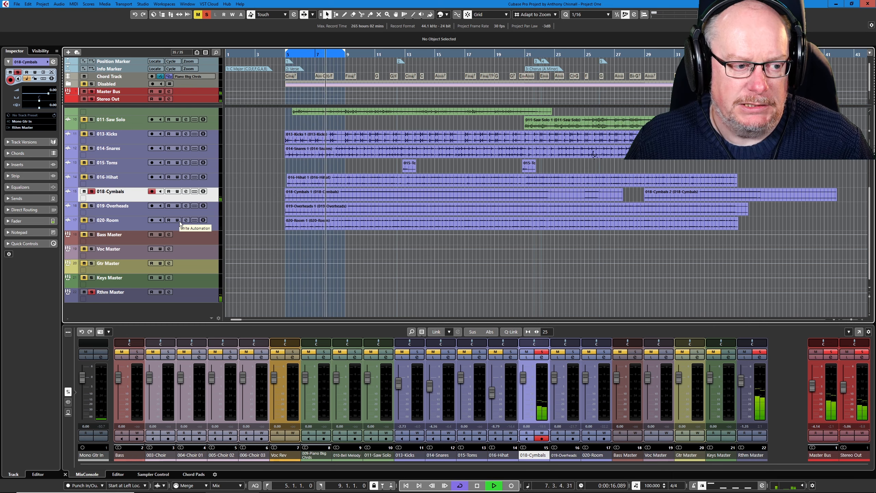
{"action": "key", "text": "space"}
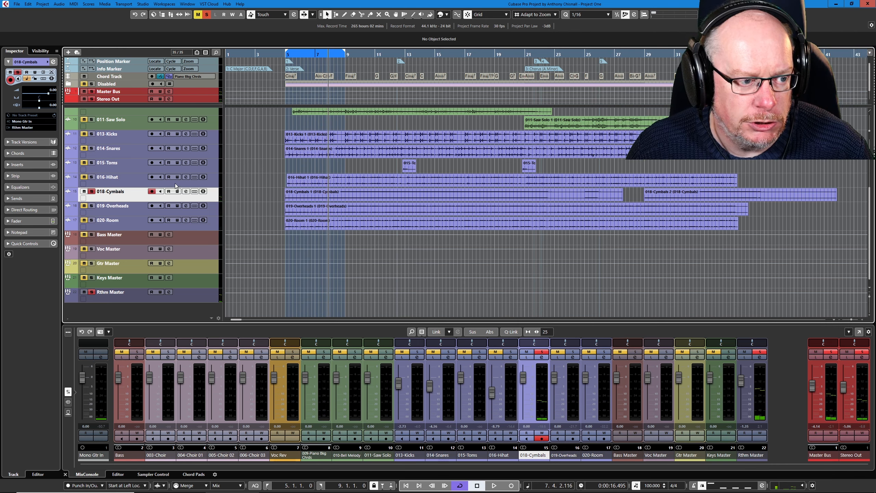
{"action": "left_click", "coordinate": [185, 191]}
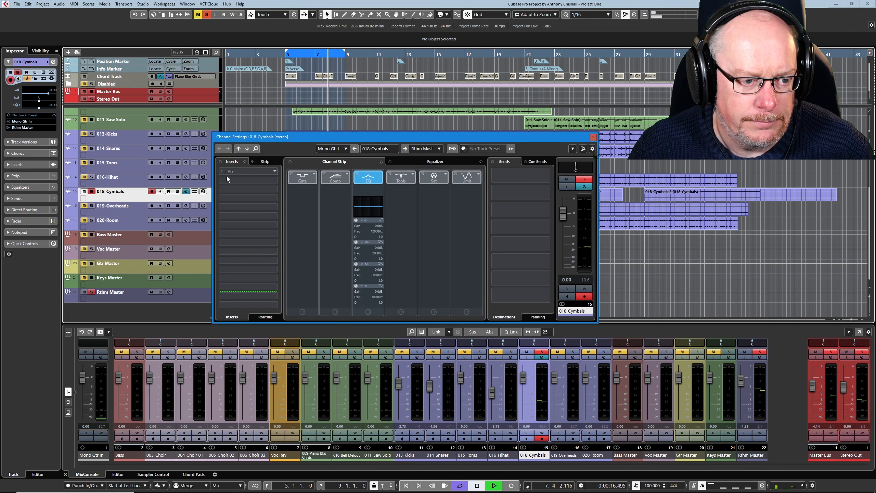
{"action": "key", "text": "space"}
{"action": "left_click", "coordinate": [434, 162]}
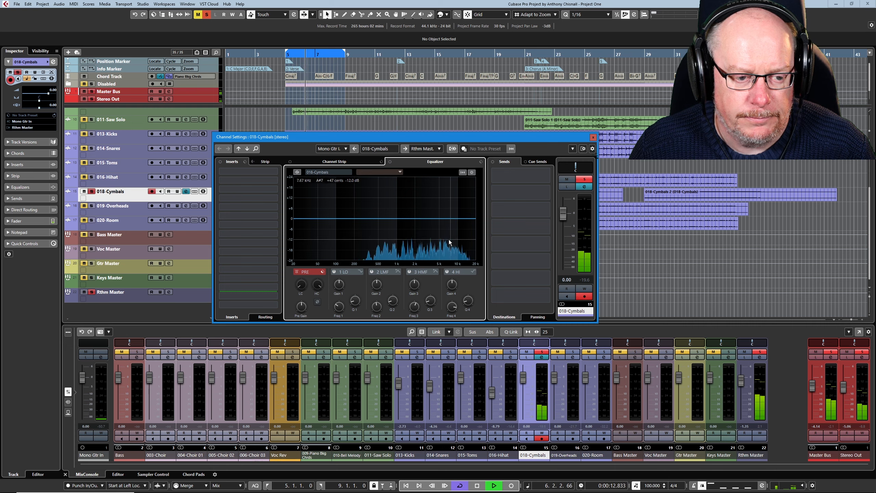
Play the cymbals together with the other soloed drum tracks and lower the 018-Cymbals fader to about -4.8 dB.
{"action": "key", "text": "space"}
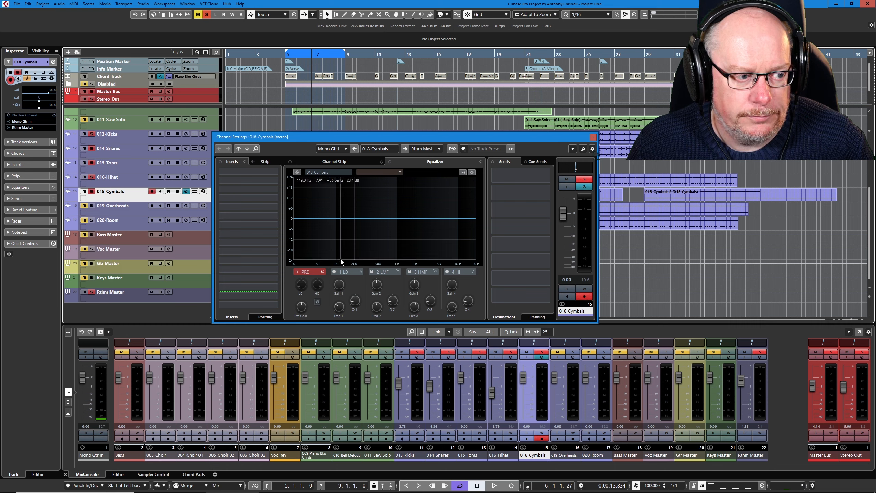
{"action": "key", "text": "space"}
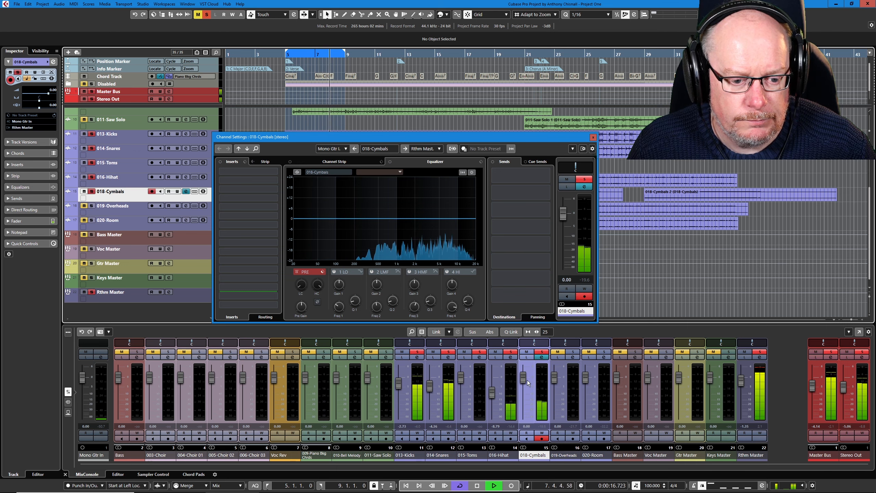
{"action": "left_click_drag", "start_coordinate": [523, 379], "coordinate": [525, 389]}
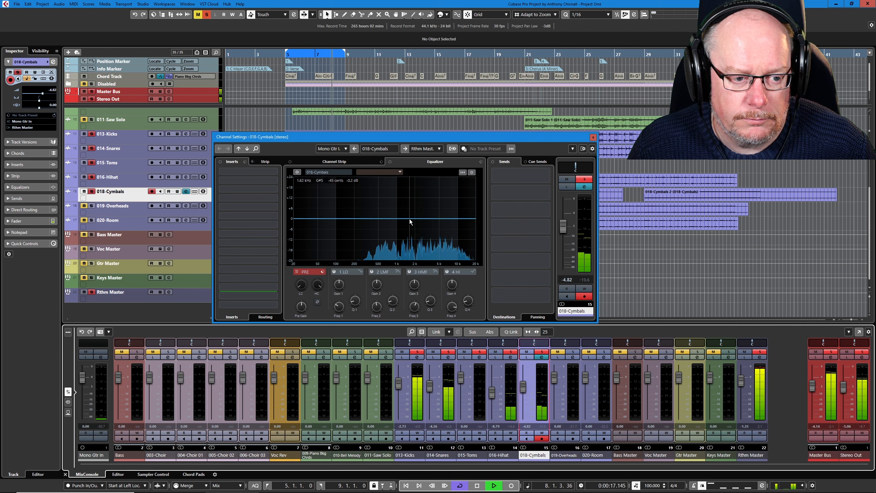
Enable the cymbals' low EQ band with a 24 dB cut near 400 Hz and dip the low-mid band slightly below 1 kHz.
{"action": "left_click", "coordinate": [336, 219]}
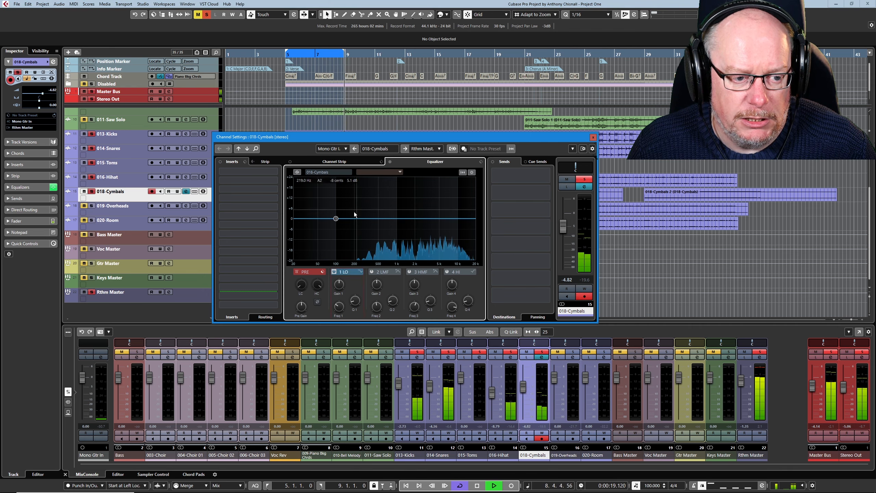
{"action": "left_click_drag", "start_coordinate": [335, 219], "coordinate": [373, 269]}
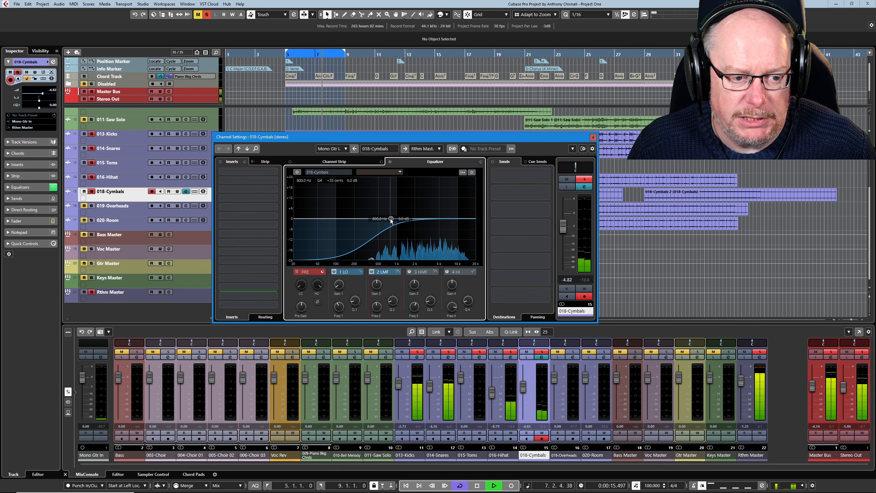
{"action": "left_click", "coordinate": [400, 214]}
Boost the cymbals' high-mid band about 4 dB near 3.5 kHz, adjust its Q, stop playback and close the channel settings.
{"action": "left_click_drag", "start_coordinate": [400, 214], "coordinate": [438, 208]}
{"action": "left_click", "coordinate": [409, 271]}
{"action": "left_click_drag", "start_coordinate": [430, 302], "coordinate": [433, 296]}
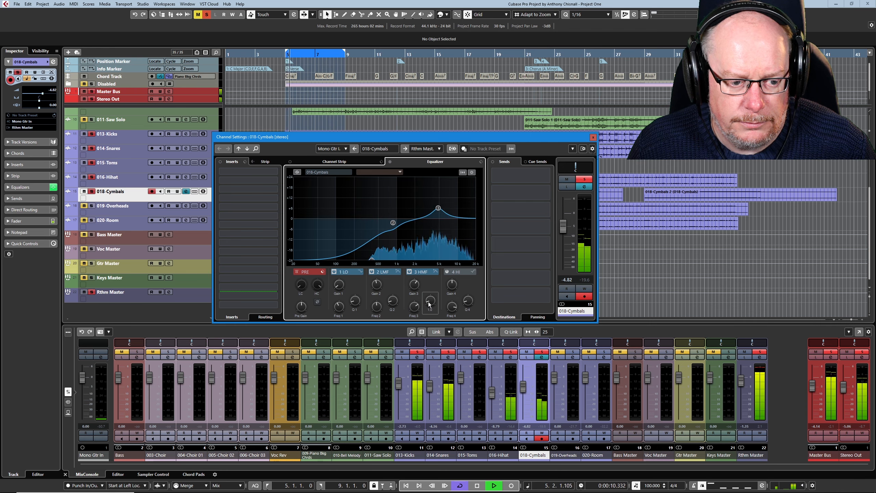
{"action": "mouse_move", "coordinate": [437, 208]}
{"action": "left_mouse_down"}
{"action": "mouse_move", "coordinate": [454, 214]}
{"action": "mouse_move", "coordinate": [429, 211]}
{"action": "left_mouse_up"}
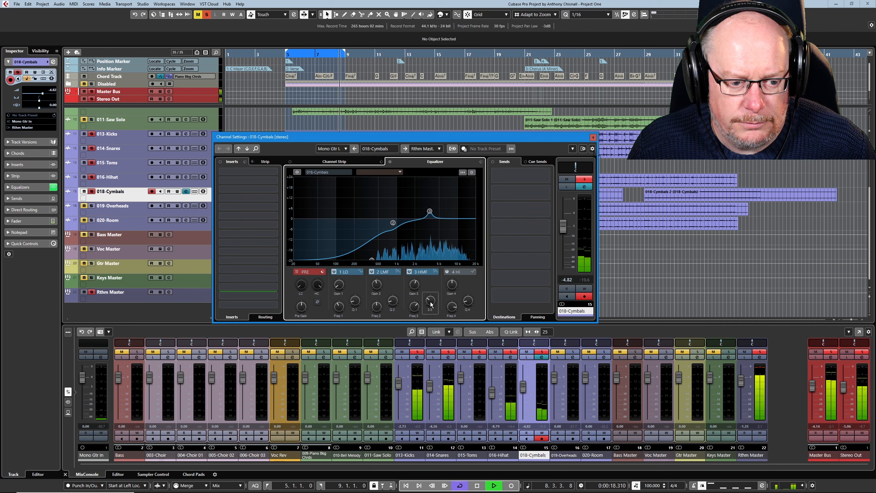
{"action": "left_click_drag", "start_coordinate": [431, 304], "coordinate": [430, 312]}
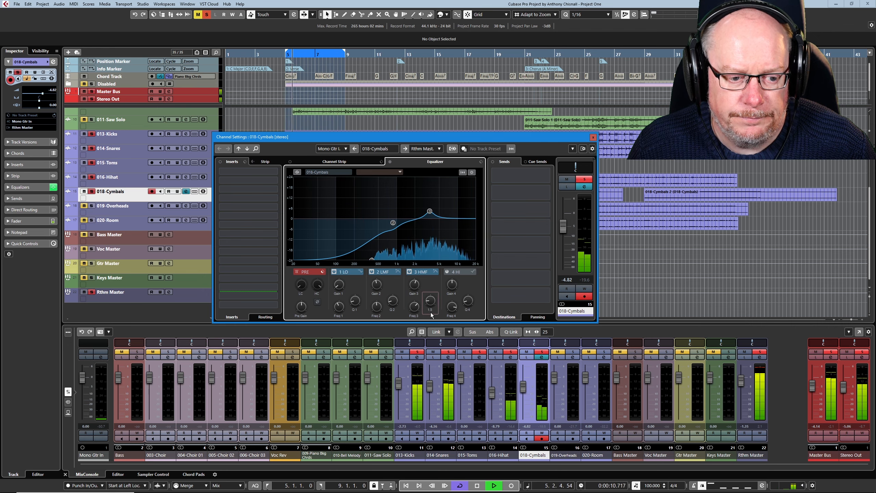
{"action": "left_click", "coordinate": [518, 341]}
{"action": "key", "text": "space"}
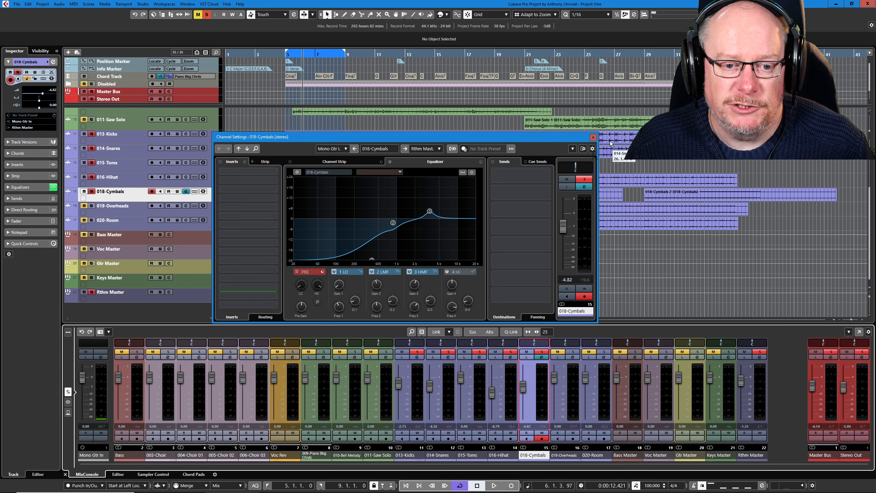
{"action": "left_click", "coordinate": [593, 137]}
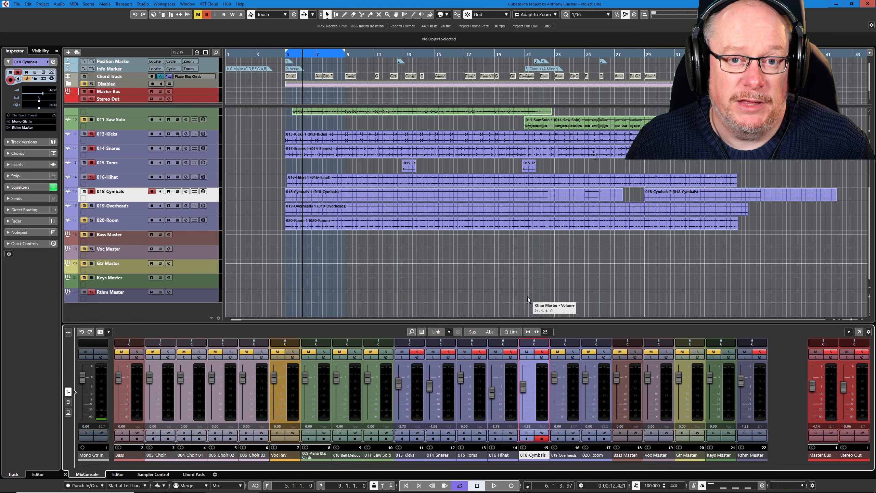
Pan the 016-Hihat channel to L40 and the 018-Cymbals channel to R33 during playback.
{"action": "left_click", "coordinate": [493, 485]}
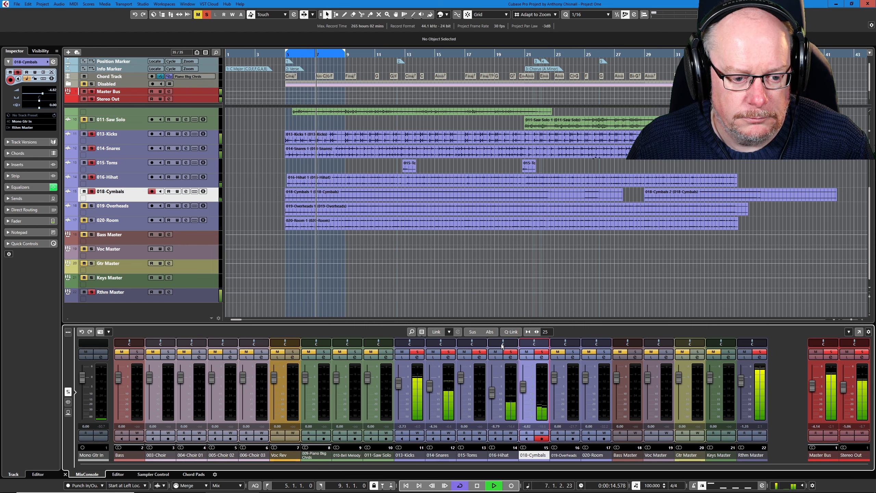
{"action": "left_click_drag", "start_coordinate": [503, 342], "coordinate": [545, 343]}
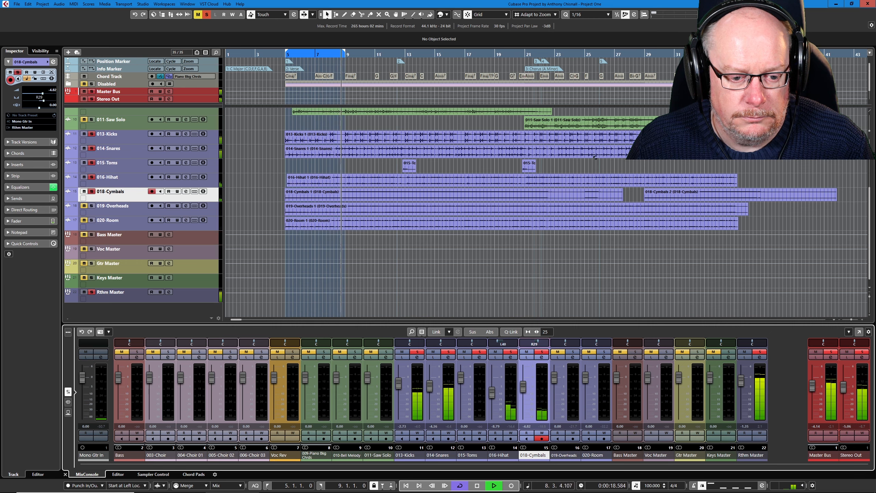
{"action": "right_click", "coordinate": [533, 342]}
{"action": "left_click", "coordinate": [533, 341]}
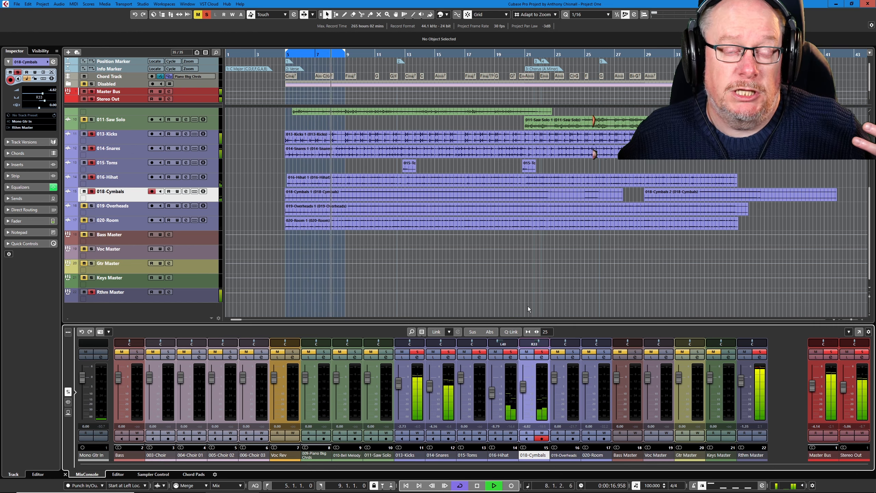
{"action": "key", "text": "space"}
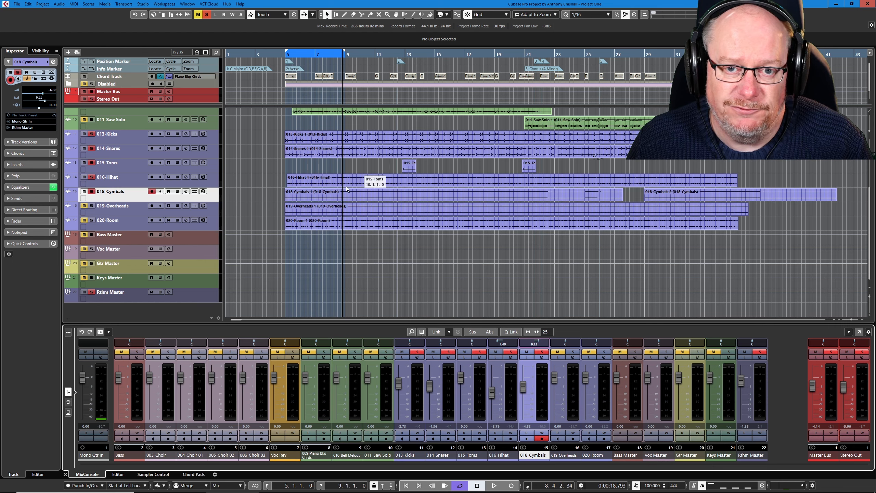
Audition the 019-Overheads track in solo and add the 013-Kicks through 018-Cymbals tracks back to the solo group.
{"action": "left_click", "coordinate": [115, 211]}
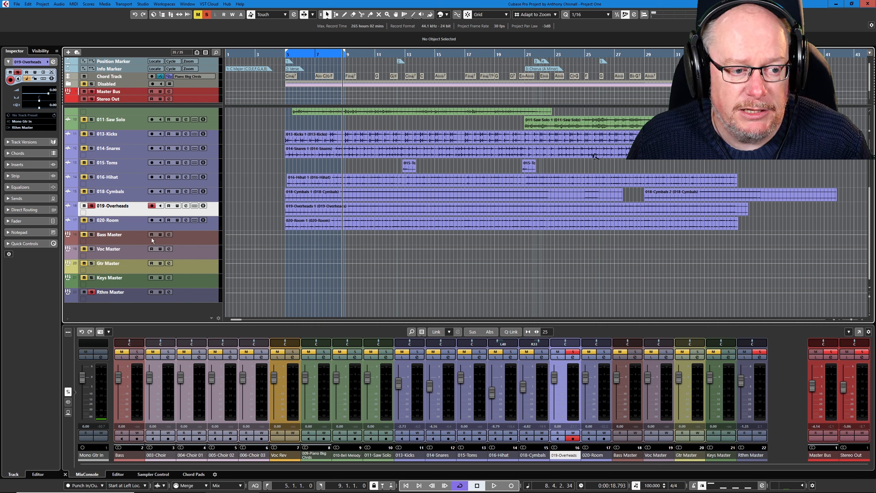
{"action": "key", "text": "space"}
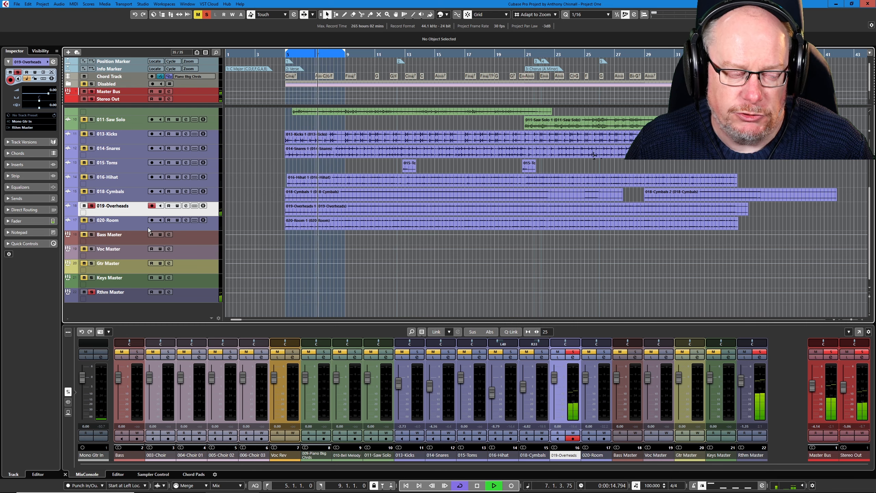
{"action": "key", "text": "space"}
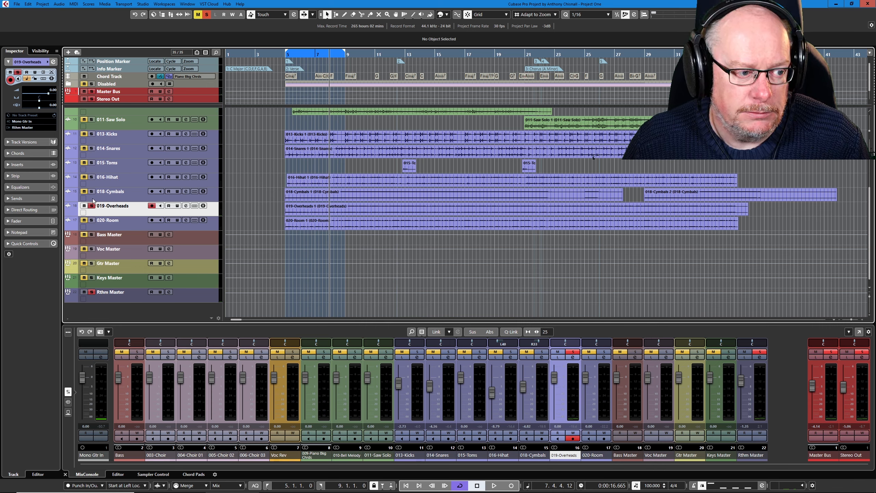
{"action": "left_click_drag", "start_coordinate": [92, 191], "coordinate": [91, 134]}
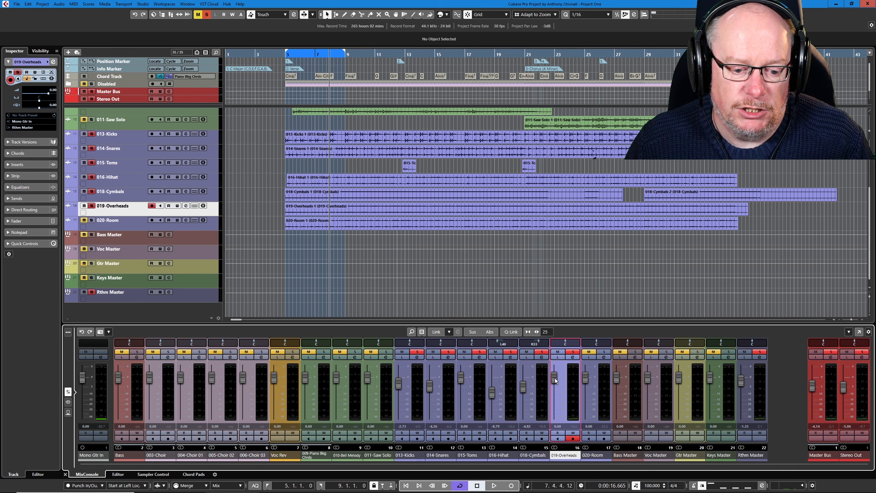
Pull the 019-Overheads fader fully down and raise it to about -5.6 dB while the drums play.
{"action": "left_click_drag", "start_coordinate": [554, 377], "coordinate": [555, 417]}
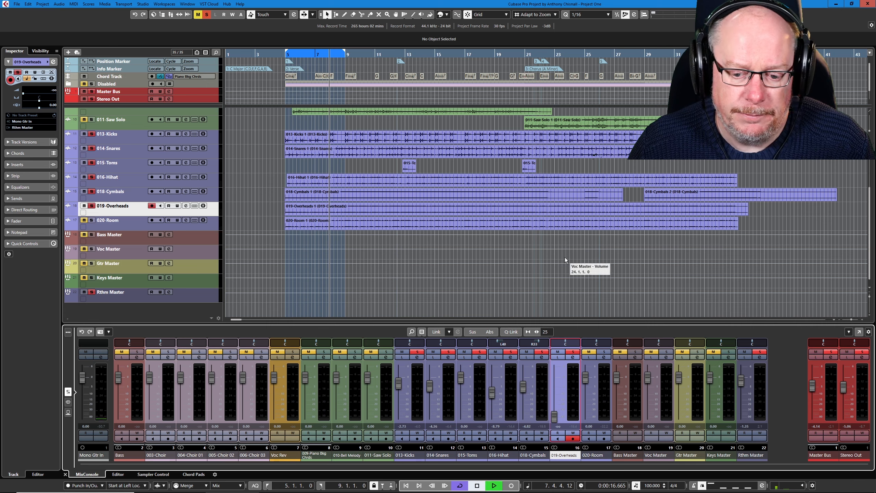
{"action": "key", "text": "space"}
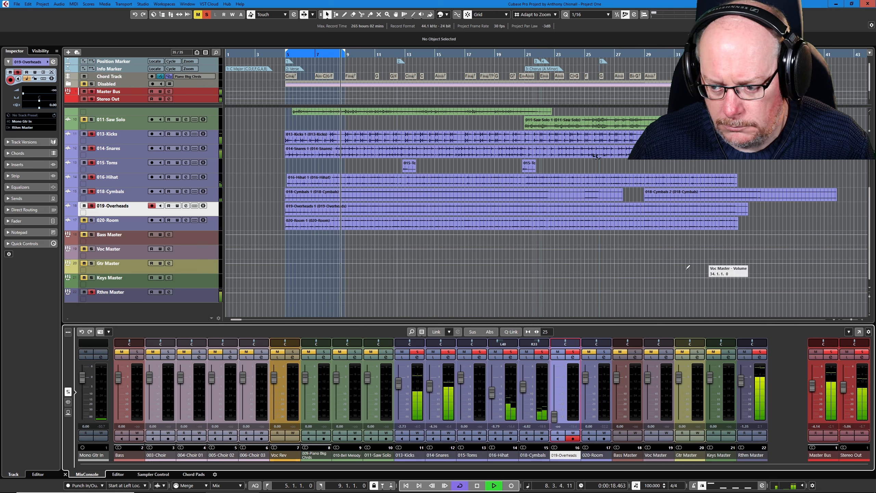
{"action": "left_click_drag", "start_coordinate": [555, 421], "coordinate": [560, 390]}
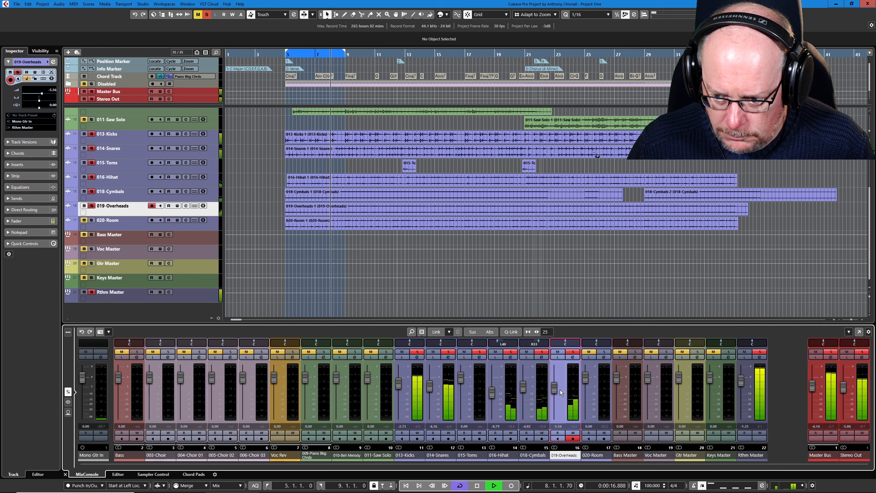
Compare the drums with the overheads muted and audible, and lower the 019-Overheads fader to about -7.8 dB.
{"action": "left_click", "coordinate": [557, 352]}
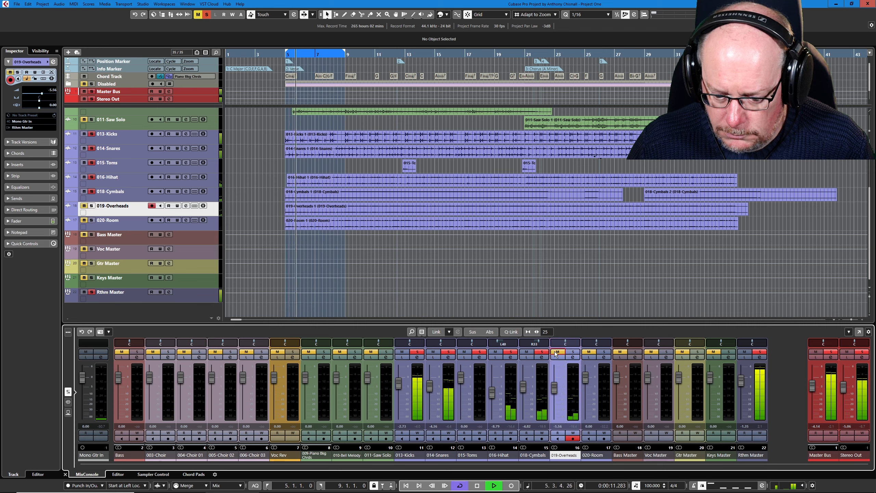
{"action": "left_click", "coordinate": [556, 352]}
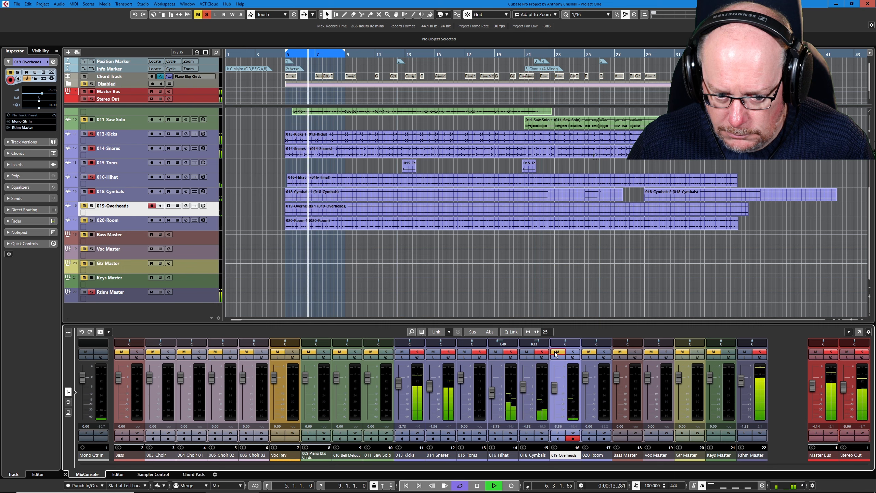
{"action": "left_click", "coordinate": [573, 352]}
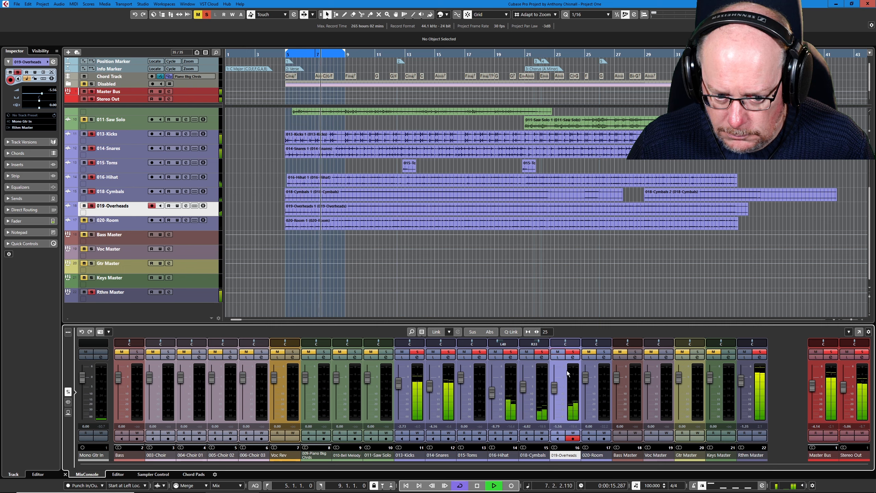
{"action": "left_click_drag", "start_coordinate": [556, 387], "coordinate": [556, 392]}
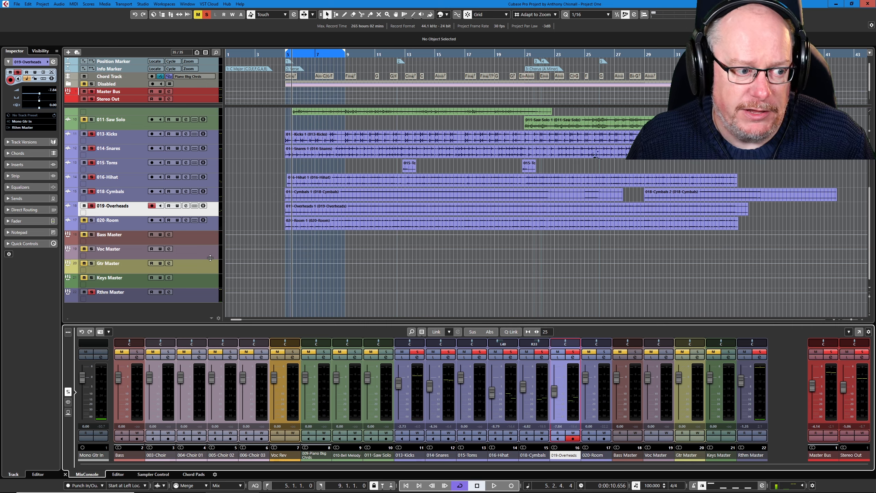
Audition the 020-Room track in solo, and lower its fader to about -8.2 dB while all the drums play.
{"action": "left_click", "coordinate": [111, 227]}
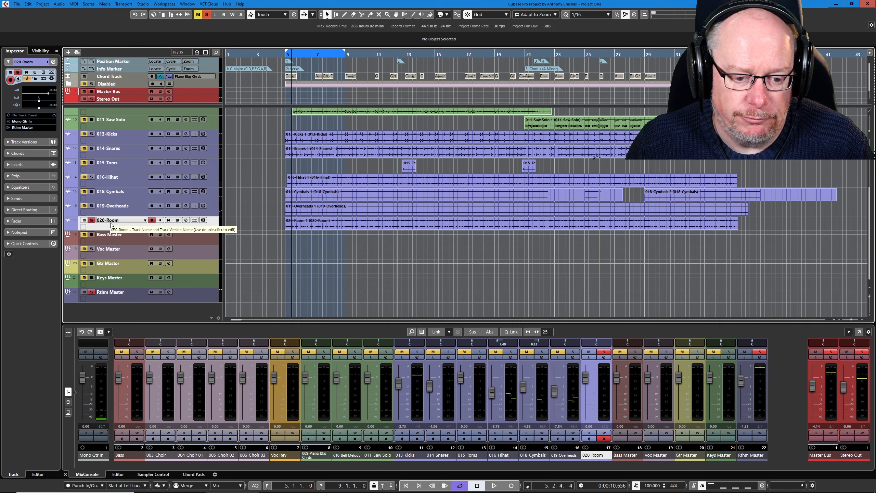
{"action": "key", "text": "space"}
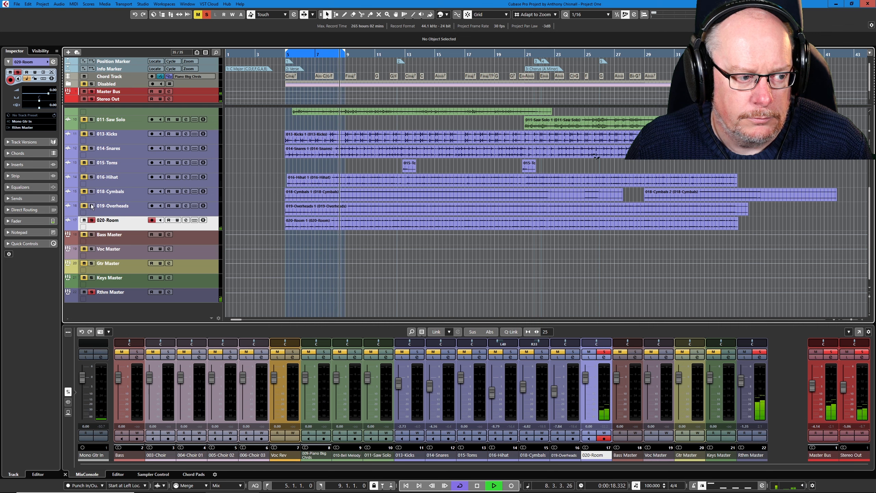
{"action": "left_click", "coordinate": [92, 220]}
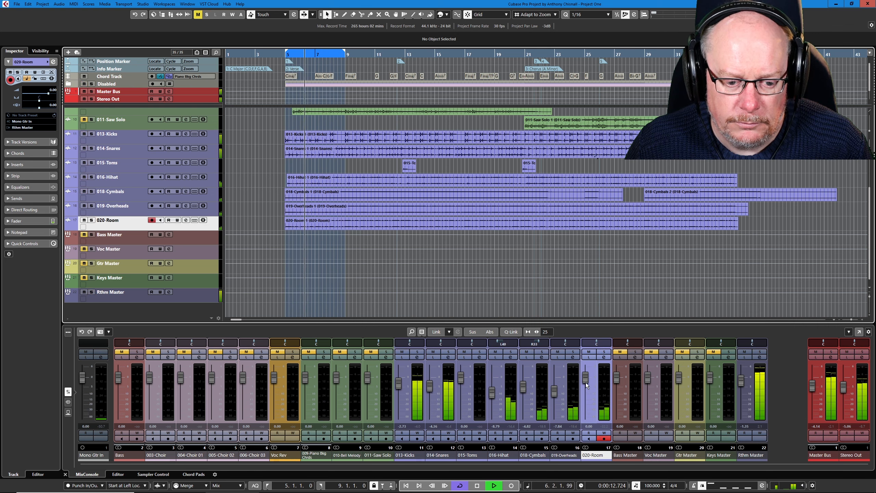
{"action": "mouse_move", "coordinate": [586, 382]}
{"action": "left_mouse_down"}
{"action": "mouse_move", "coordinate": [582, 433]}
{"action": "mouse_move", "coordinate": [593, 396]}
{"action": "left_mouse_up"}
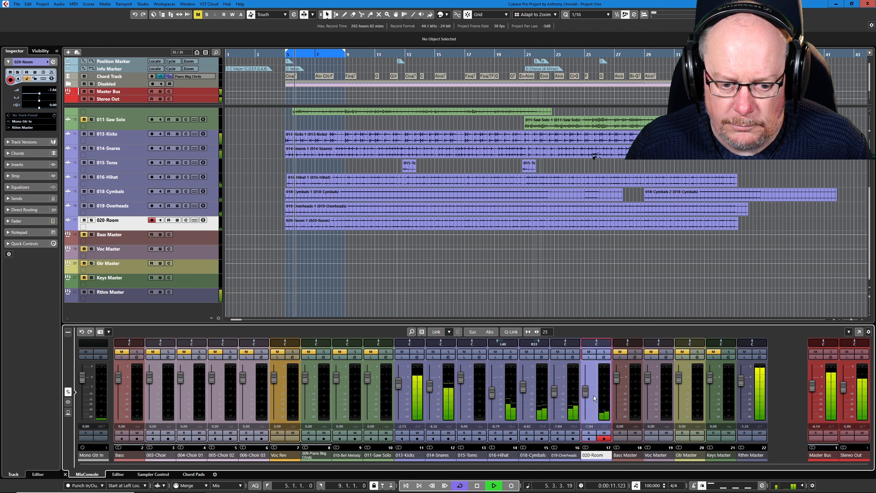
{"action": "scroll", "coordinate": [594, 396], "scroll_direction": "down", "scroll_amount": 1}
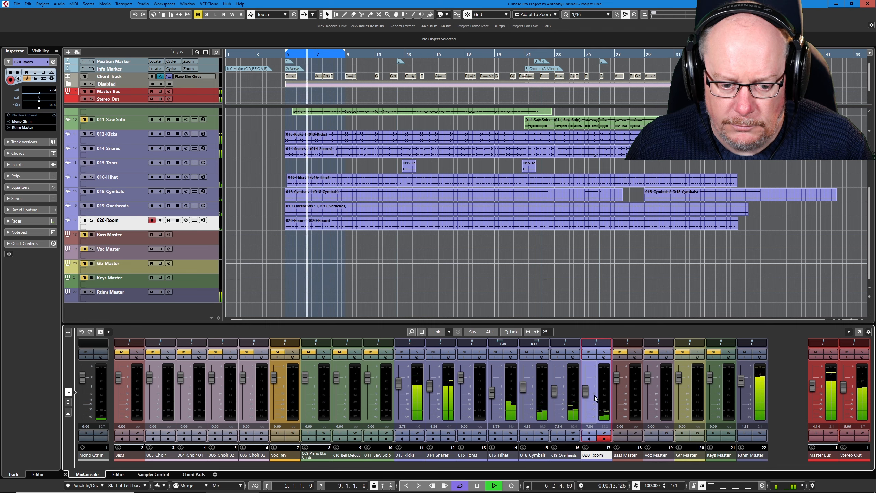
{"action": "key", "text": "space"}
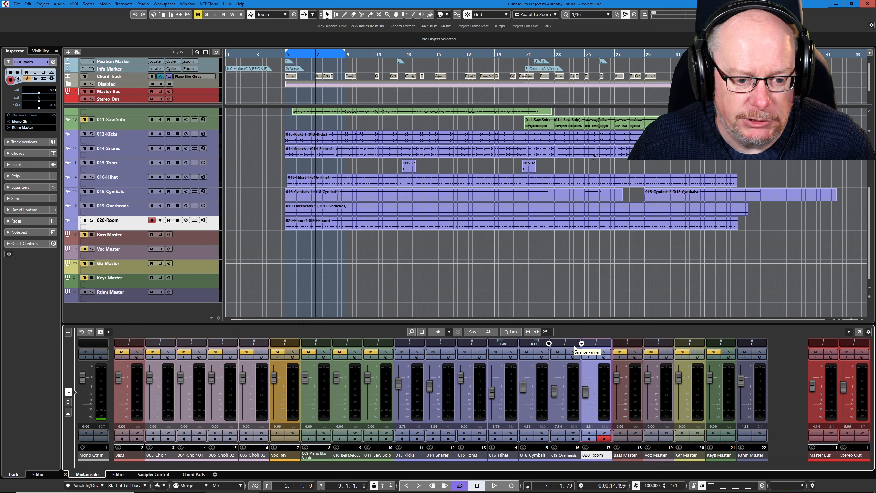
Open the separate MixConsole window and select the 013-Kicks through 020-Room channels with Q-Link enabled.
{"action": "key", "text": "Up"}
{"action": "key", "text": "Up"}
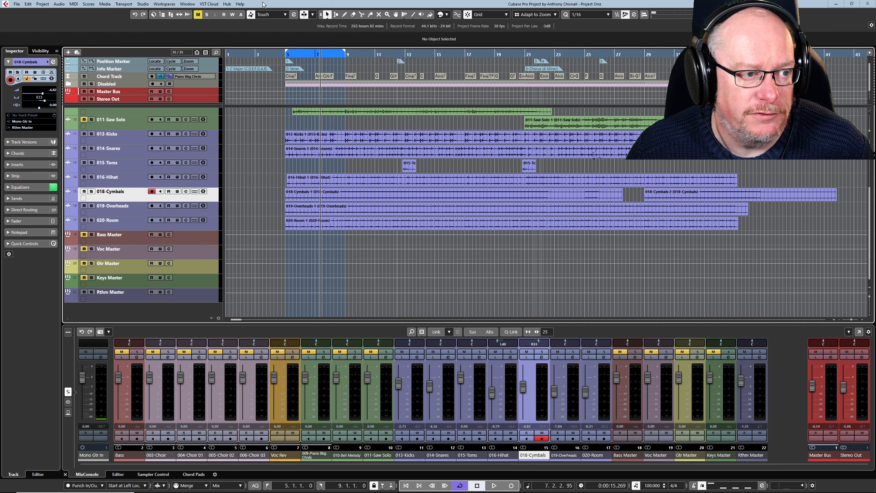
{"action": "left_click", "coordinate": [171, 15]}
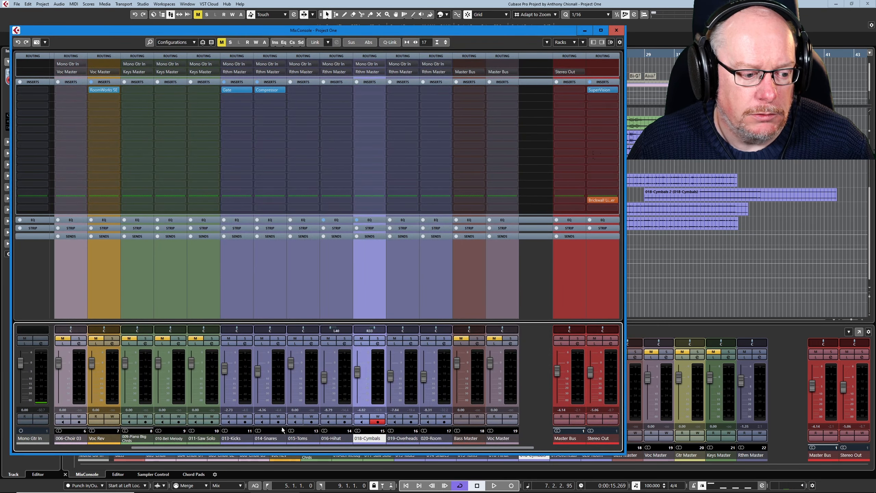
{"action": "left_click", "coordinate": [237, 440]}
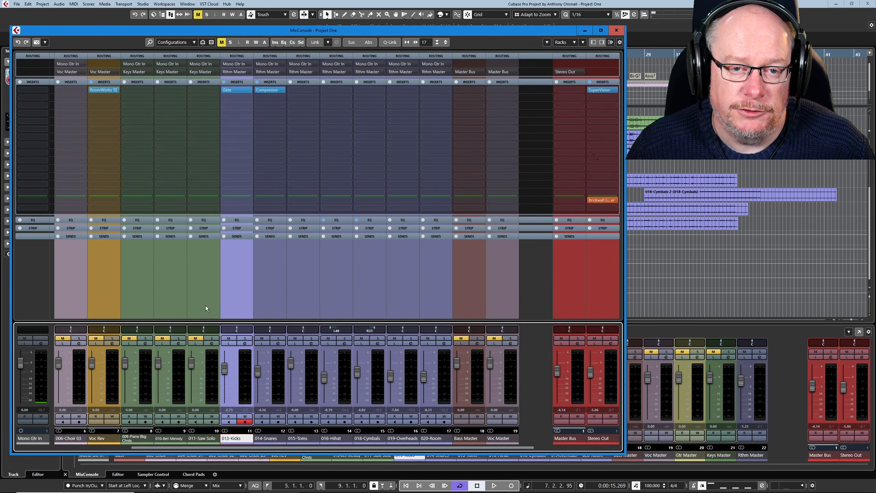
{"action": "left_click", "coordinate": [432, 437], "text": "shift"}
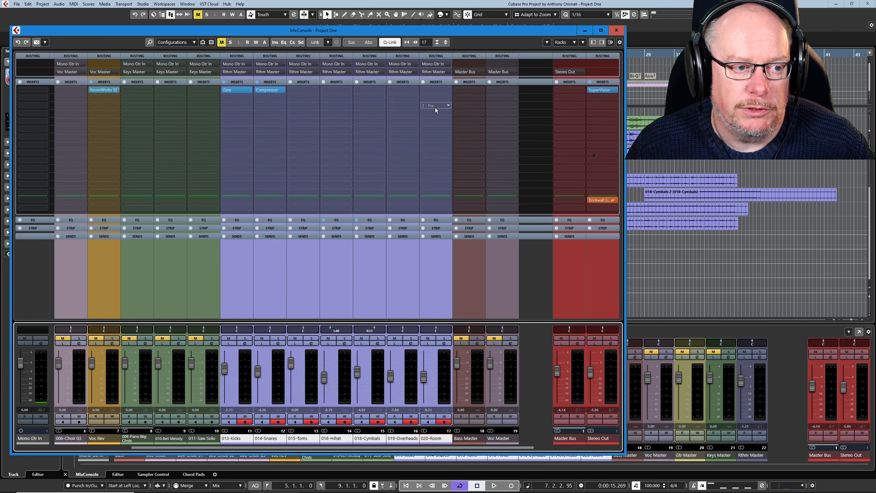
Compare the linked drum channels with their inserts bypassed and active during playback, ending with the inserts active and the MixConsole window closed.
{"action": "left_click", "coordinate": [224, 82]}
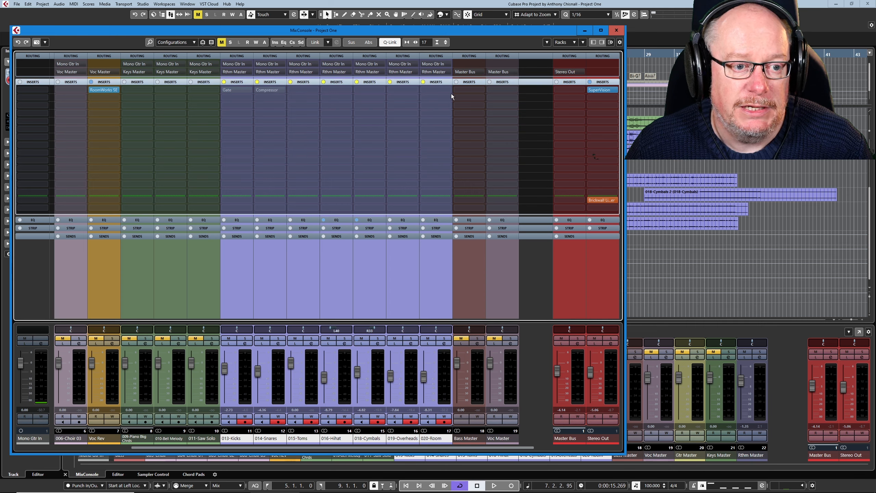
{"action": "left_click", "coordinate": [224, 82]}
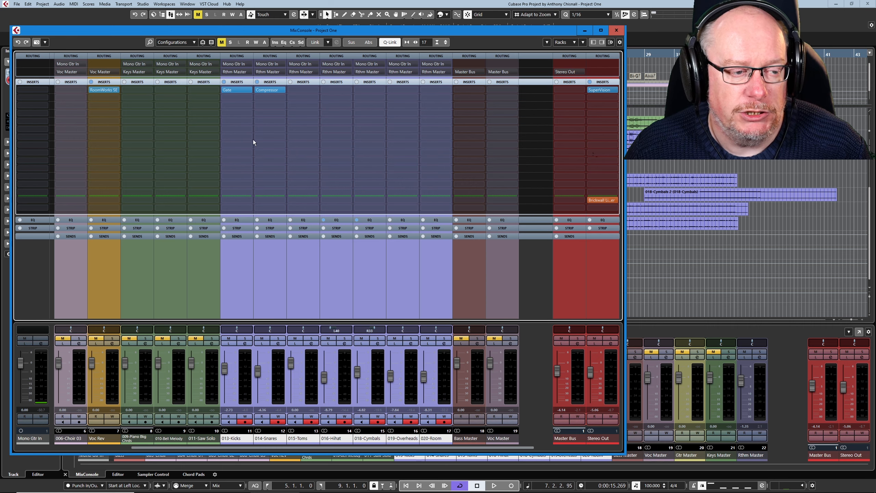
{"action": "key", "text": "space"}
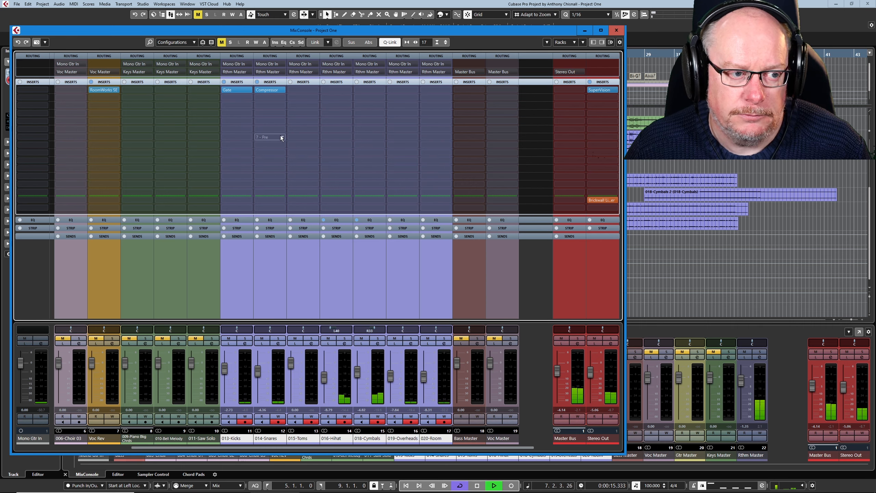
{"action": "left_click", "coordinate": [224, 82]}
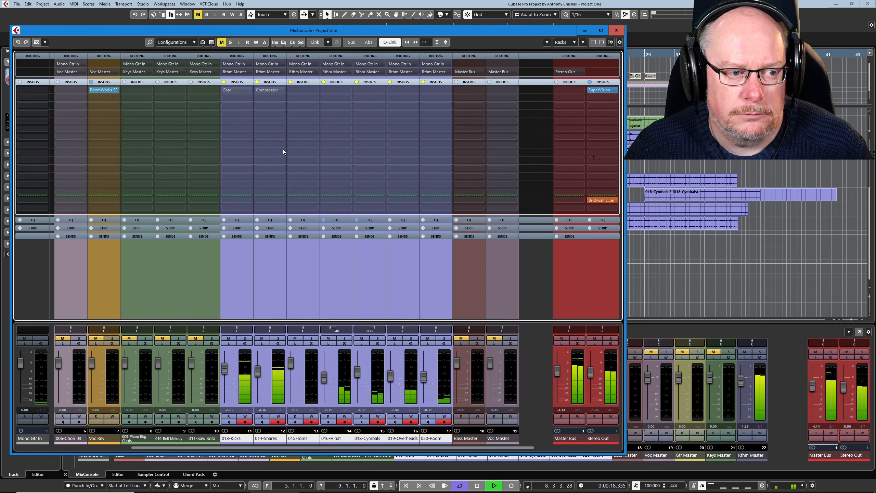
{"action": "left_click", "coordinate": [224, 81]}
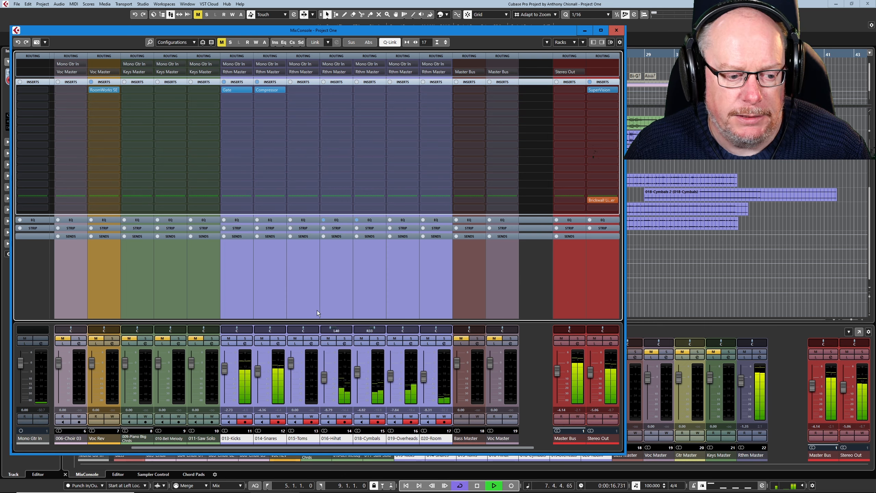
{"action": "left_click", "coordinate": [482, 485]}
{"action": "key", "text": "F3"}
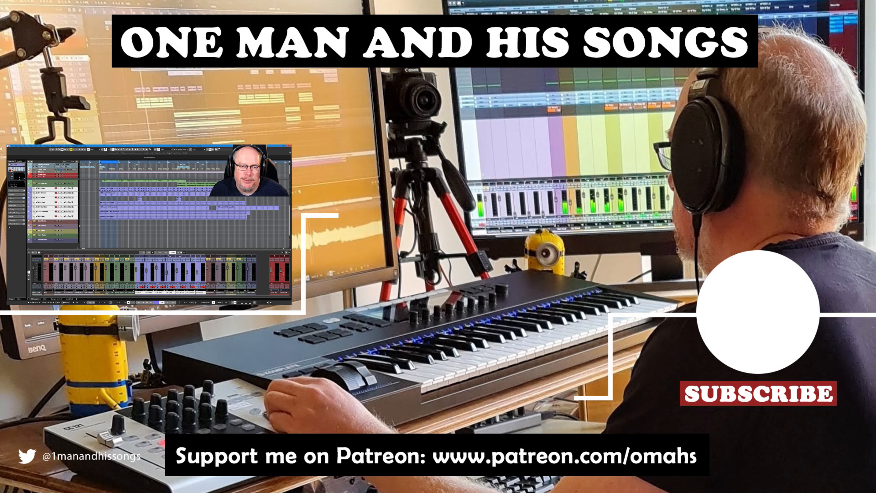